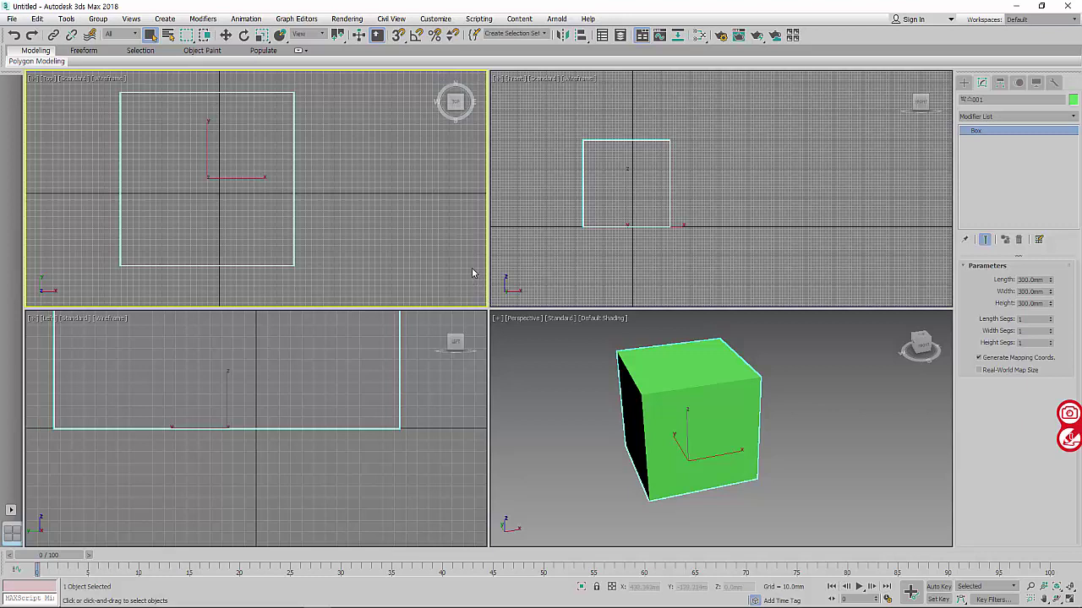
# Examine the box in the Top, Left and Perspective views, framing its whole outline in the Left view.
pyautogui.moveTo(356, 206); pyautogui.dragTo(379, 186, button='middle')
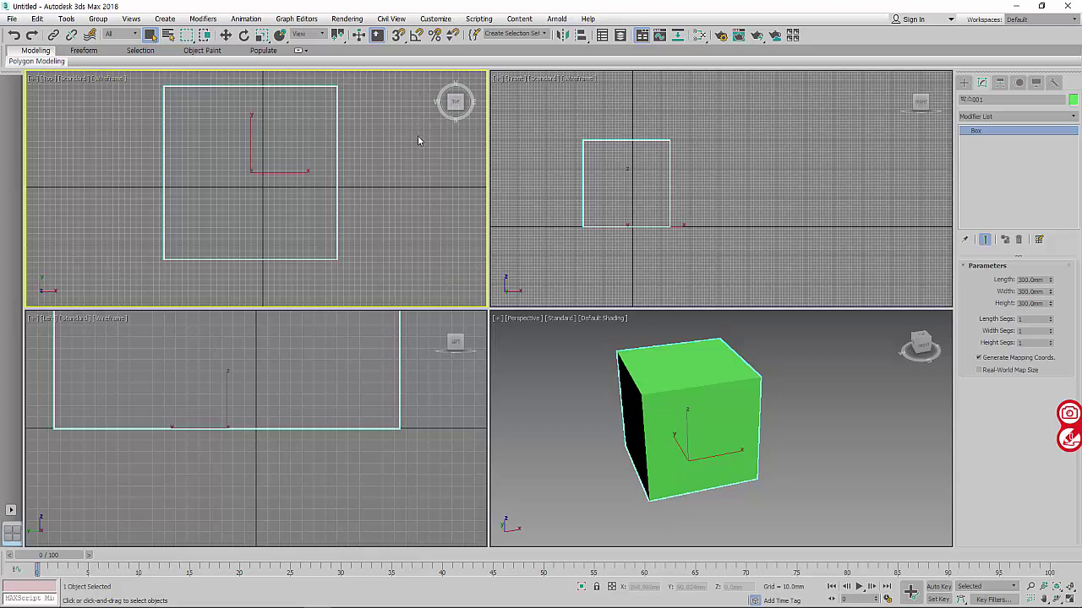
pyautogui.moveTo(325, 122)
pyautogui.mouseDown(button='middle')
pyautogui.moveTo(324, 152)
pyautogui.moveTo(331, 142)
pyautogui.mouseUp(button='middle')
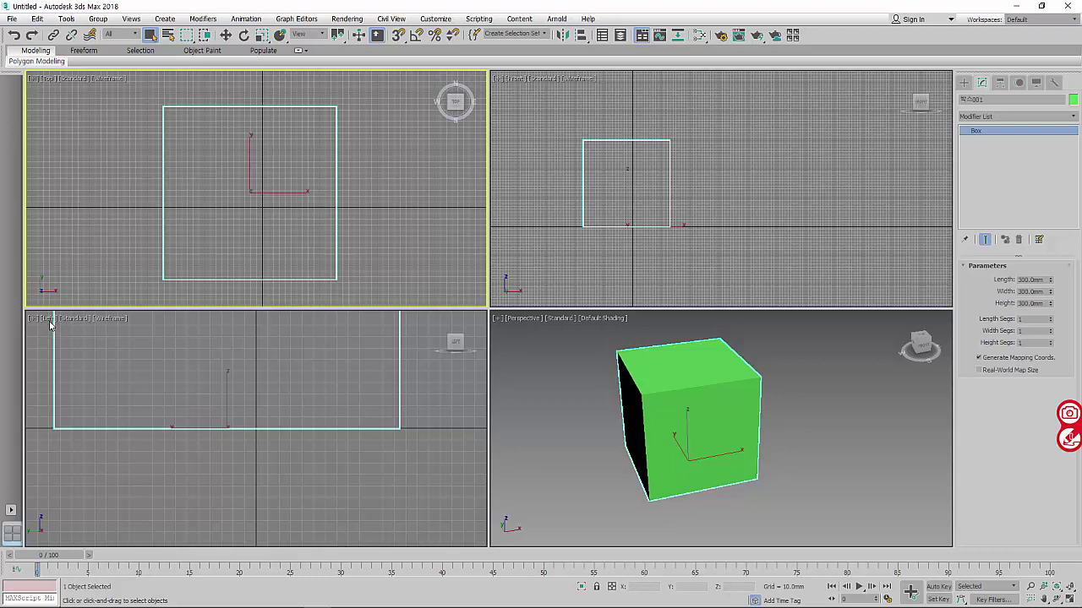
pyautogui.moveTo(300, 388); pyautogui.dragTo(314, 482, button='middle')
pyautogui.scroll(-3, 318, 454)
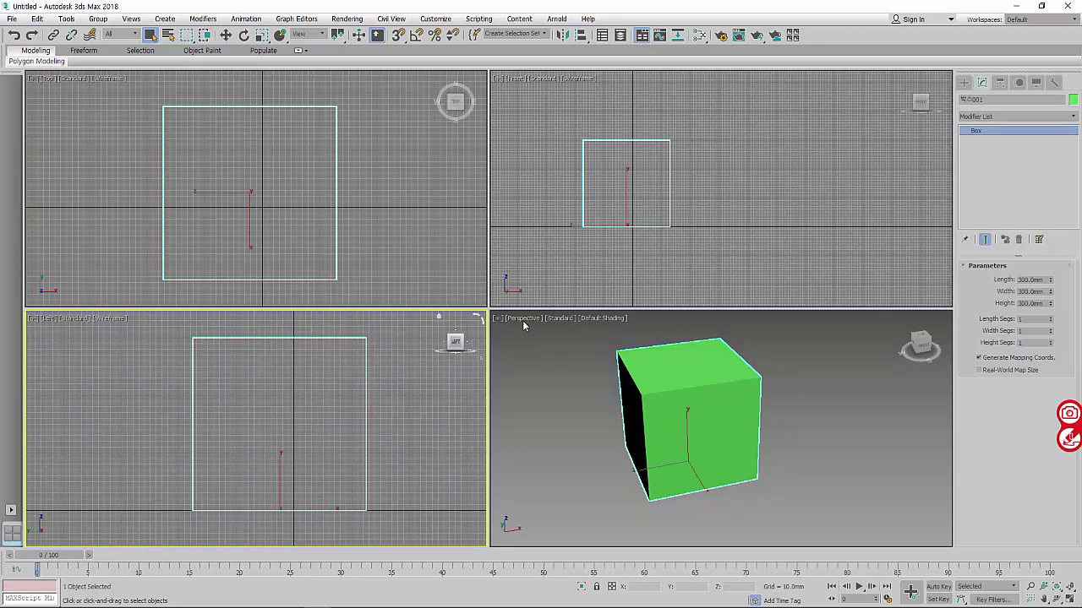
pyautogui.middleClick(278, 168)
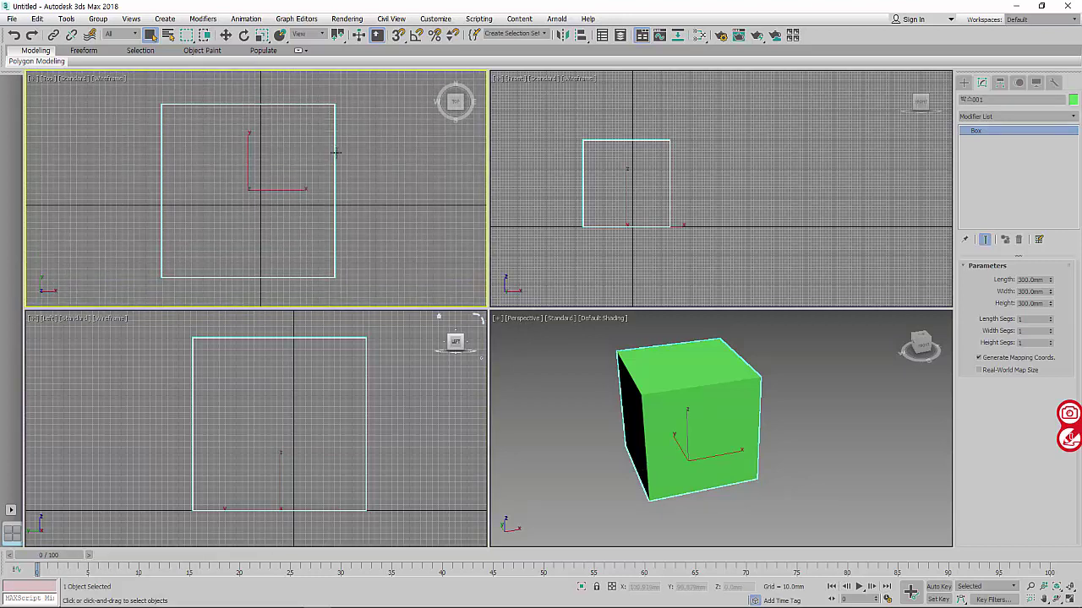
pyautogui.moveTo(334, 152); pyautogui.dragTo(336, 157, button='middle')
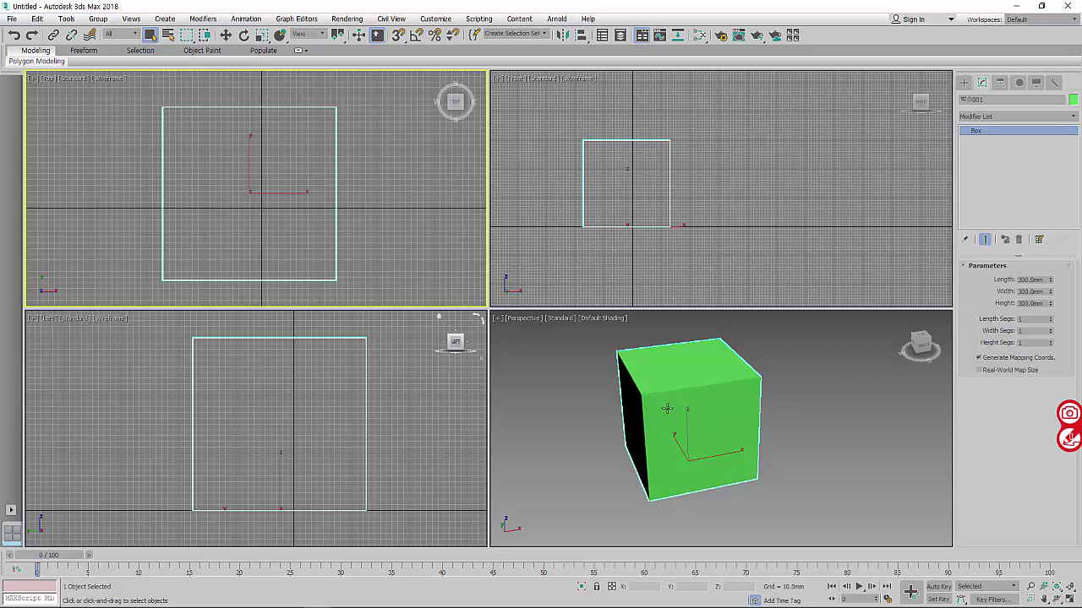
pyautogui.moveTo(403, 181)
pyautogui.mouseDown(button='middle')
pyautogui.moveTo(391, 169)
pyautogui.moveTo(399, 180)
pyautogui.mouseUp(button='middle')
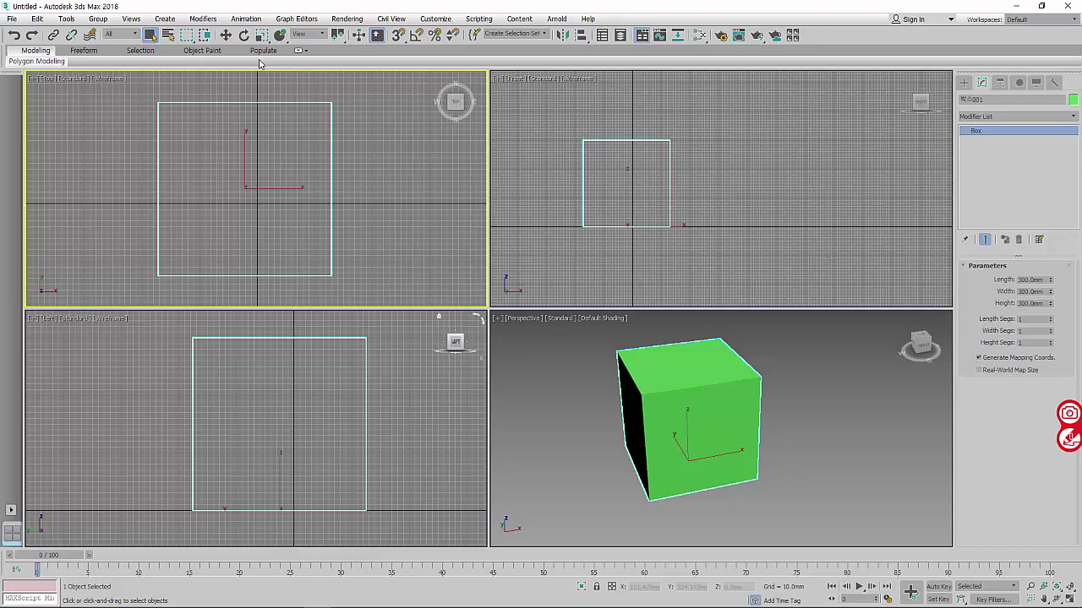
pyautogui.moveTo(737, 373)
pyautogui.mouseDown(button='middle')
pyautogui.moveTo(751, 371)
pyautogui.moveTo(719, 378)
pyautogui.moveTo(737, 372)
pyautogui.mouseUp(button='middle')
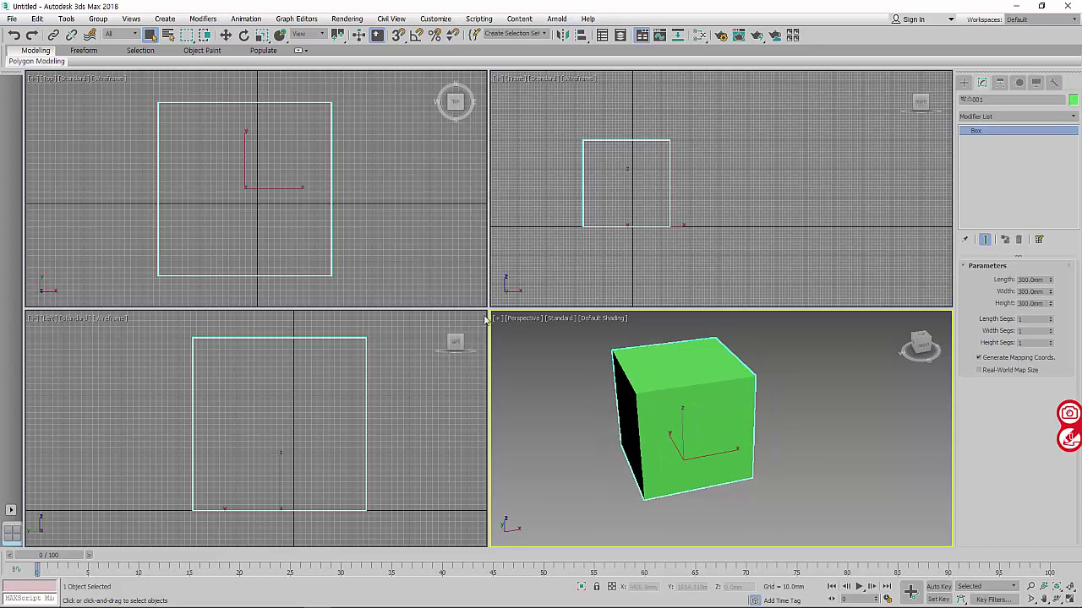
# Switch the active viewport among Top, Perspective and Front, centring the box in the Front view.
pyautogui.rightClick(363, 171)
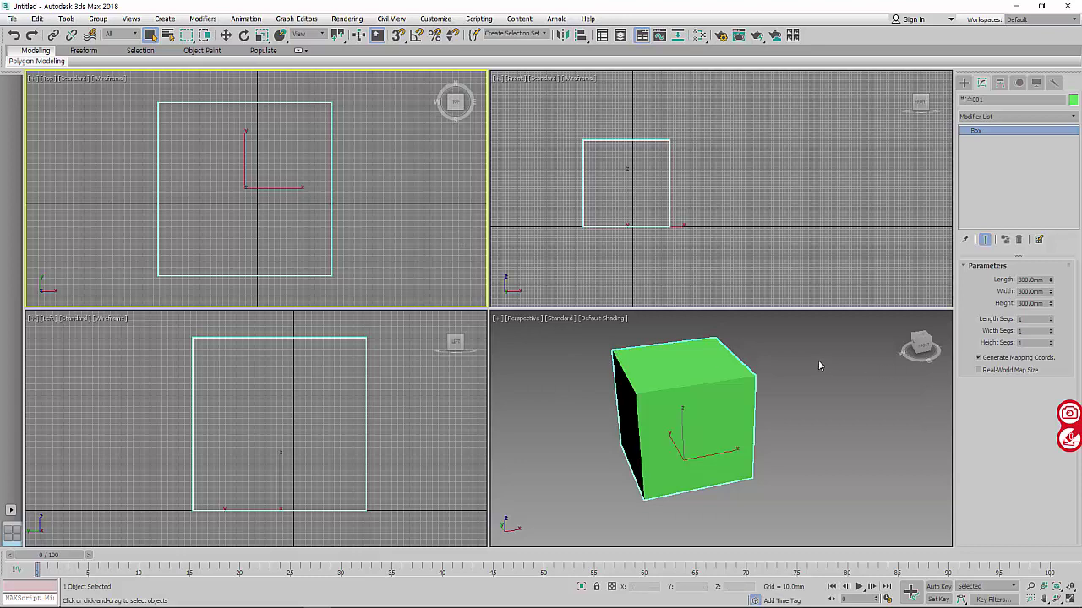
pyautogui.rightClick(806, 441)
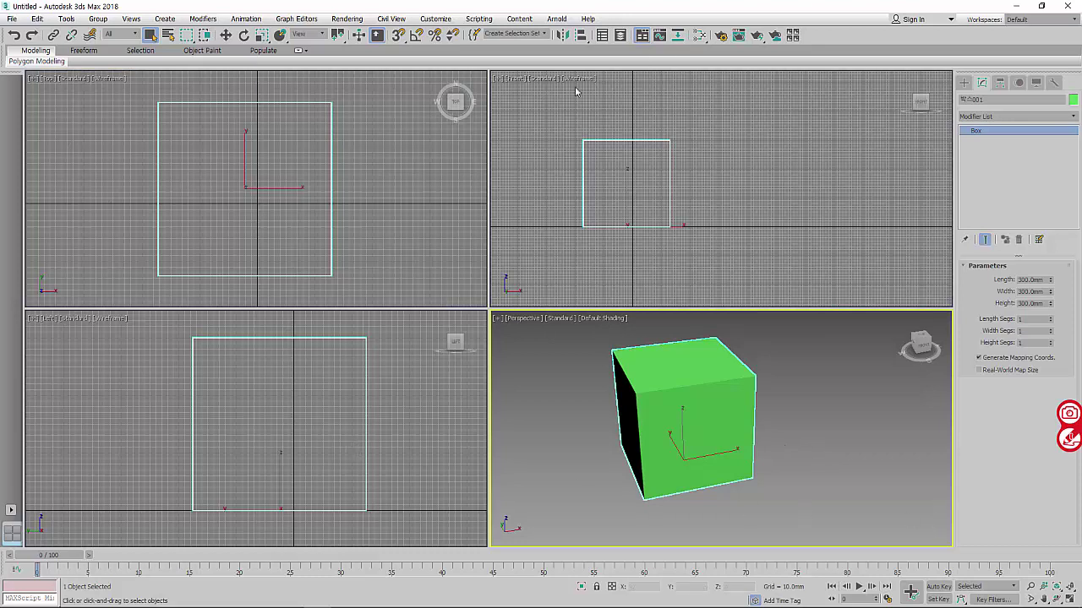
pyautogui.moveTo(650, 157); pyautogui.dragTo(751, 166, button='middle')
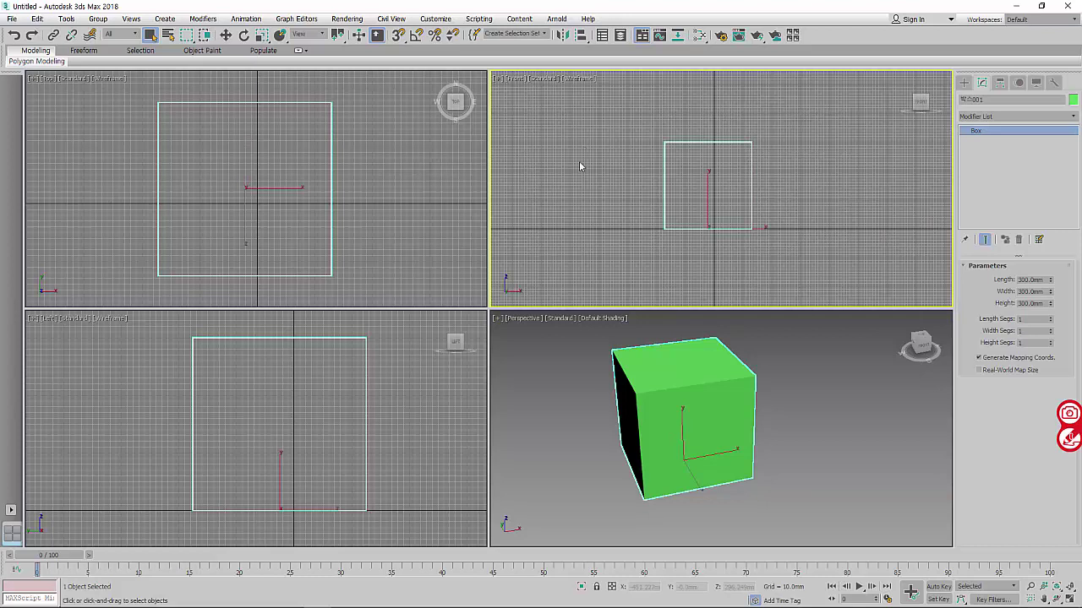
pyautogui.rightClick(622, 136)
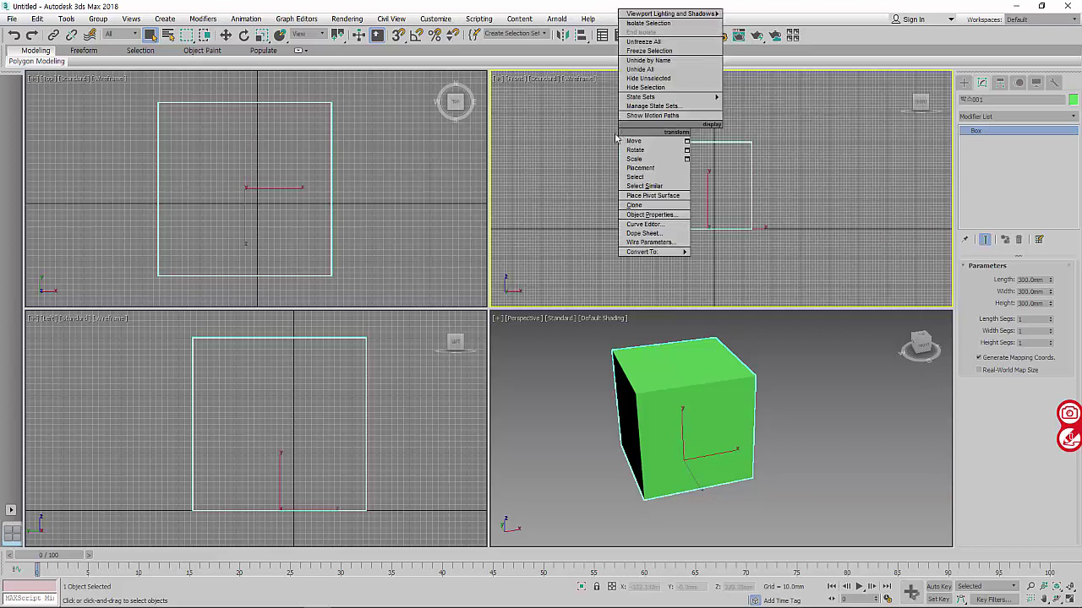
pyautogui.rightClick(569, 391)
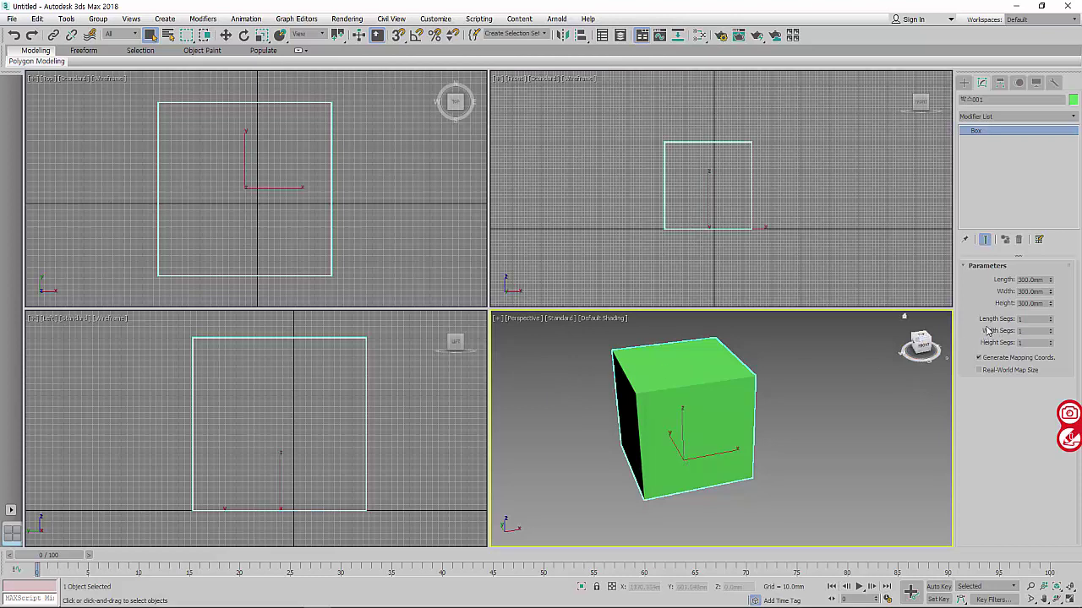
# Try increasing the box's height segments up to 13 and set the count to 3.
pyautogui.click(1051, 340)
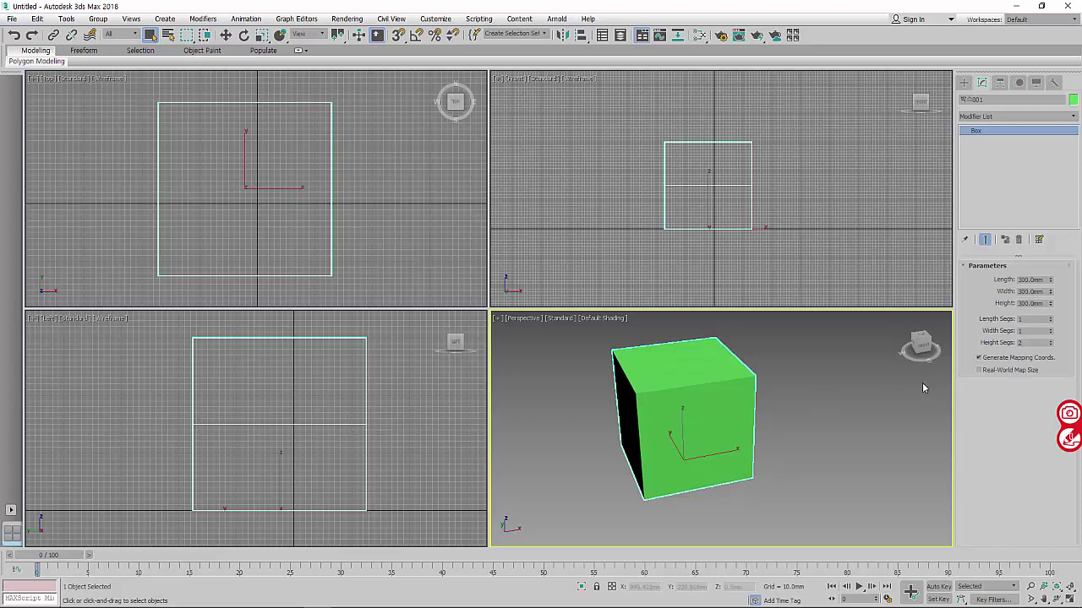
pyautogui.click(1050, 340)
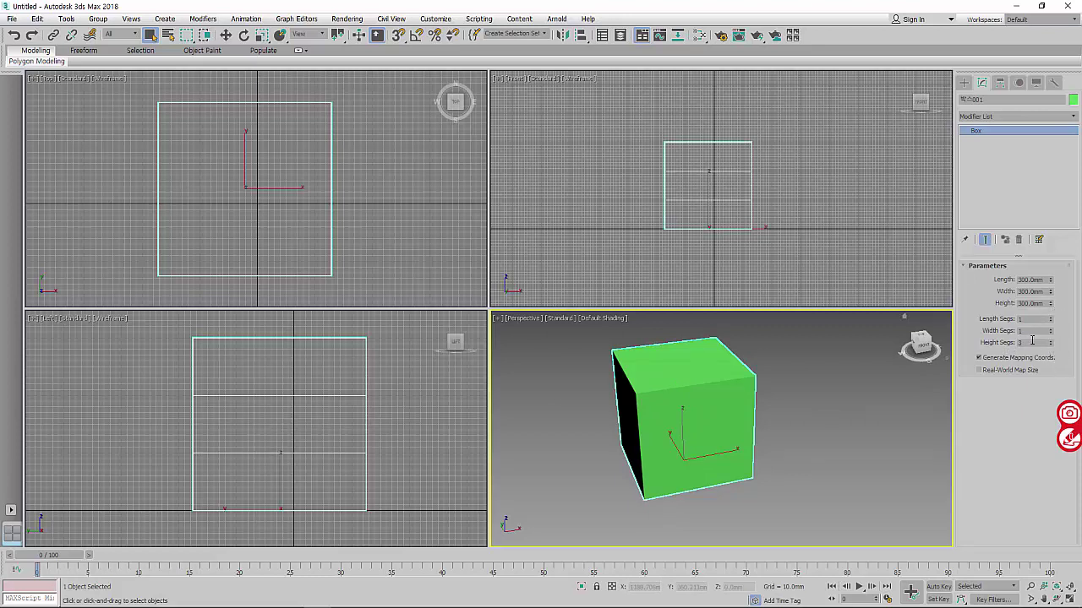
pyautogui.moveTo(1051, 343); pyautogui.dragTo(1051, 334)
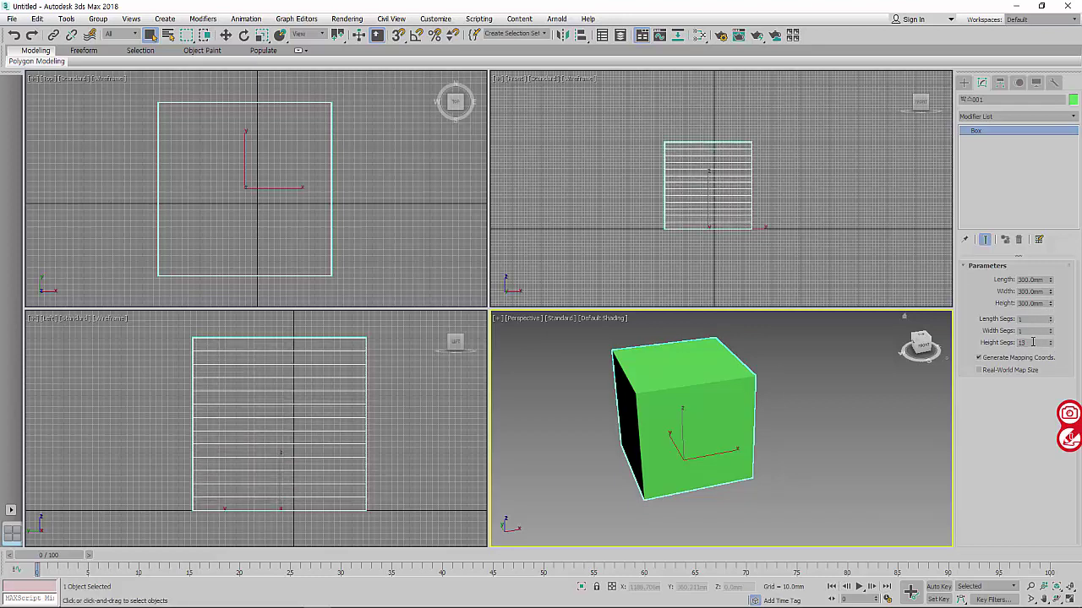
pyautogui.write('3')
pyautogui.press('Return')
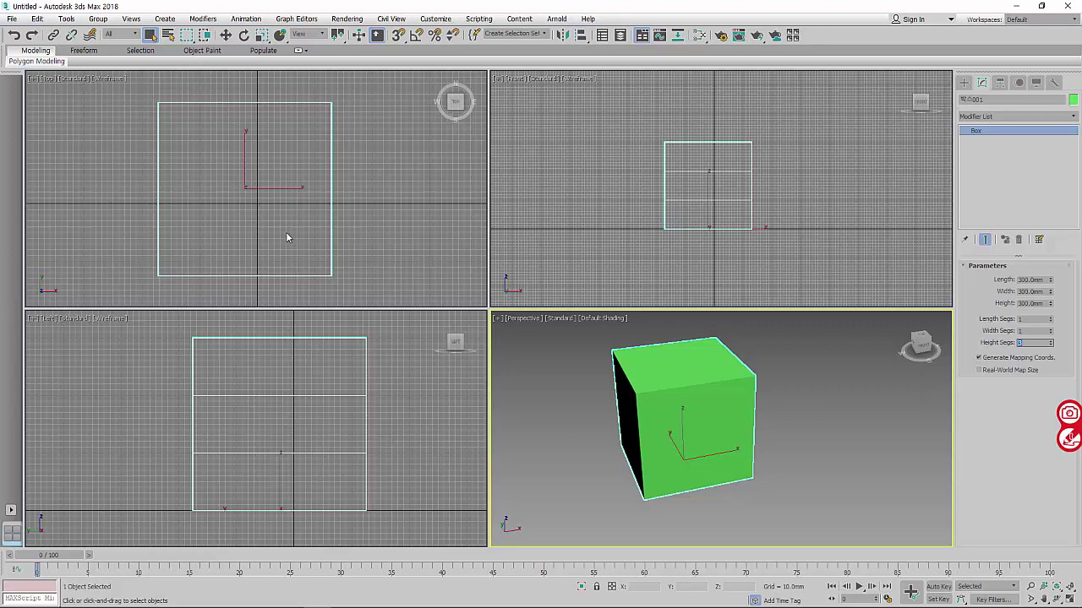
# Turn on Edged Faces display in the Perspective view.
pyautogui.moveTo(604, 362)
pyautogui.mouseDown(button='middle')
pyautogui.moveTo(613, 346)
pyautogui.moveTo(613, 360)
pyautogui.mouseUp(button='middle')
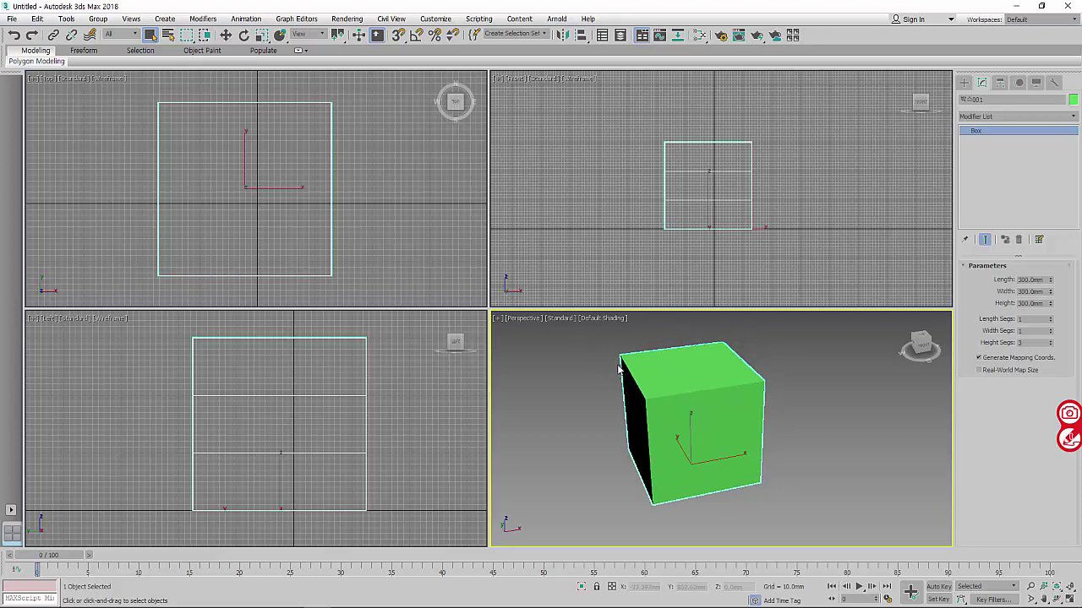
pyautogui.press('F4')
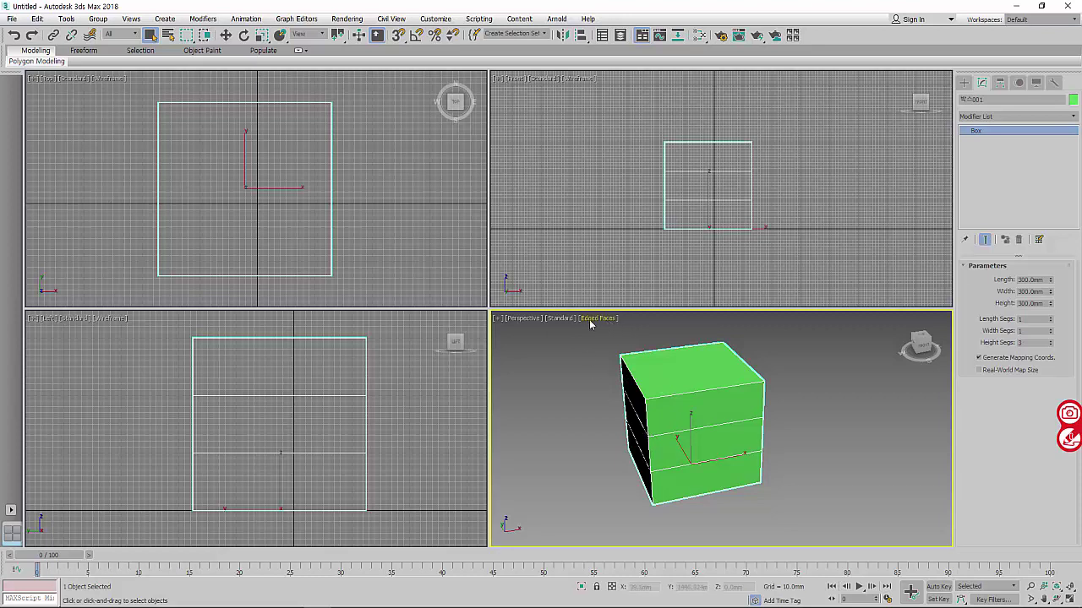
pyautogui.press('F4')
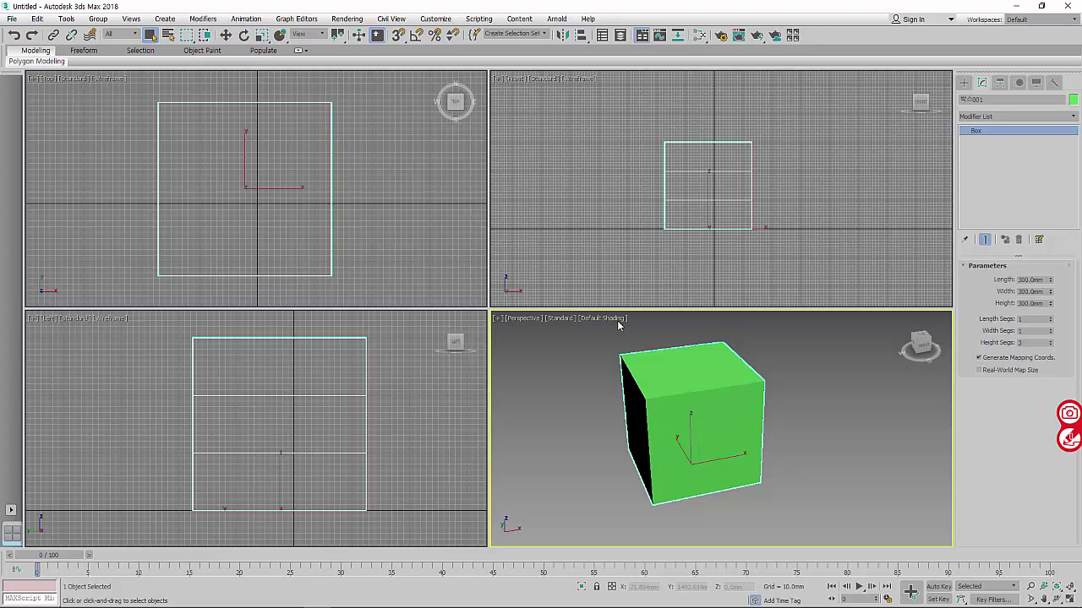
pyautogui.press('F4')
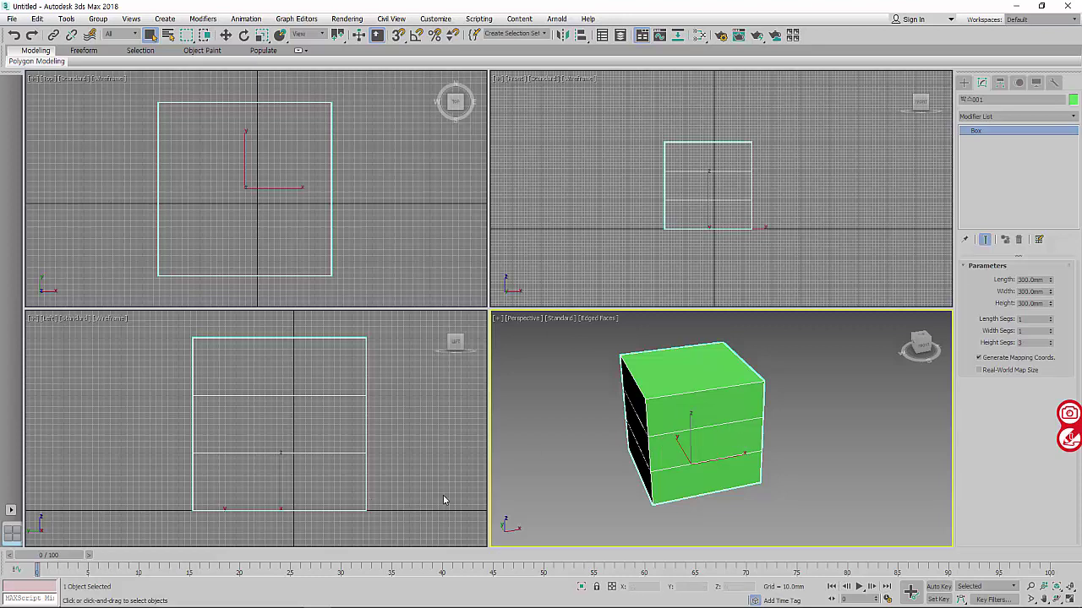
# Reduce the box's height segments to 1.
pyautogui.click(1050, 345)
pyautogui.click(1050, 345)
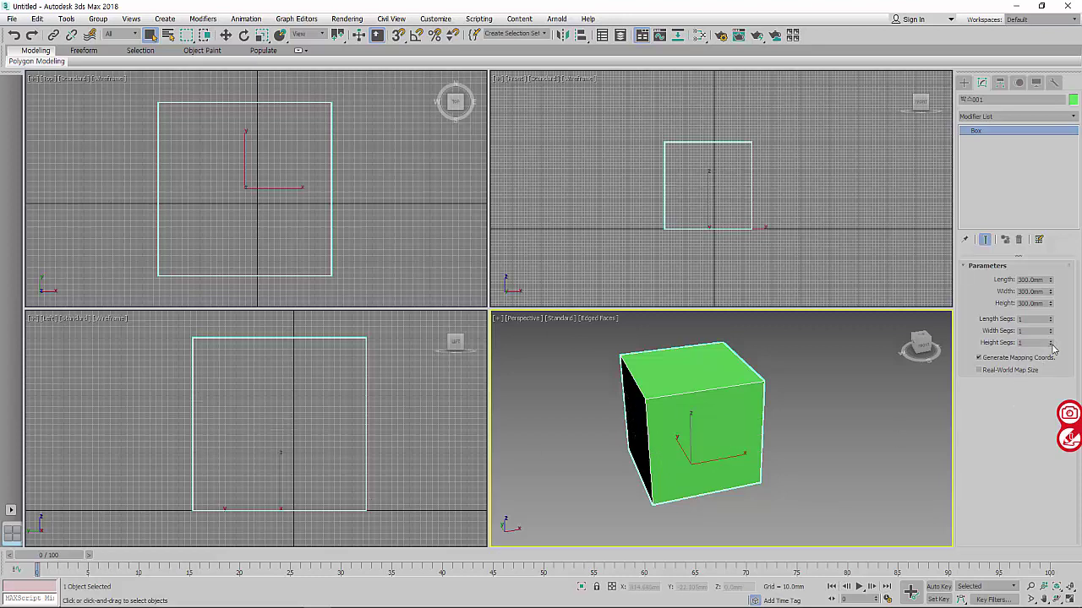
# Switch to the Palette blackboard, draw an upright rectangle with its upper-right corner circled, and add a rightward arrow above it.
pyautogui.click(1067, 438)
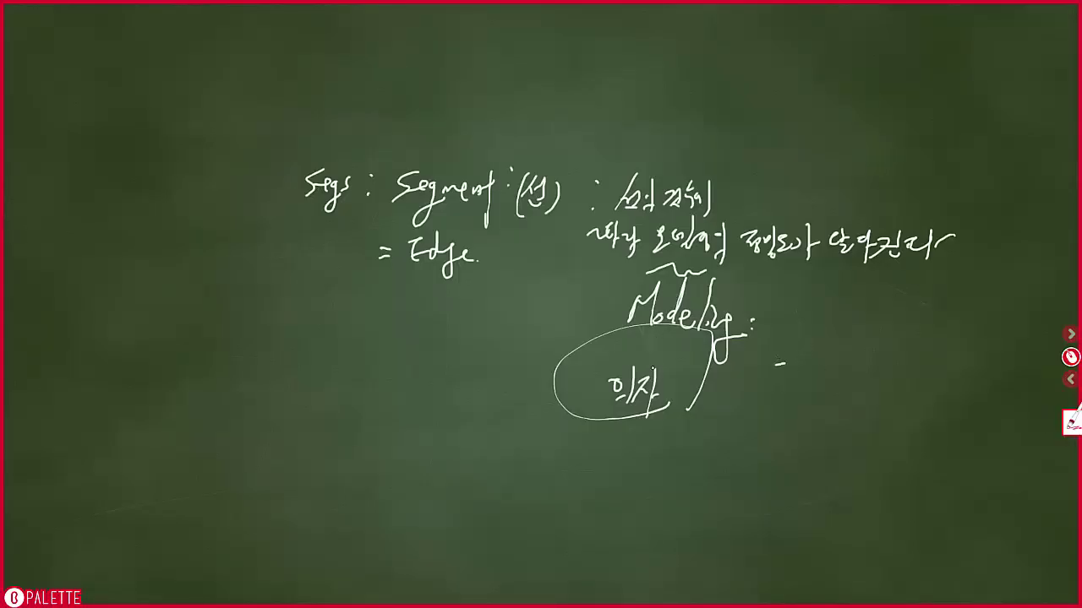
pyautogui.moveTo(245, 348)
pyautogui.mouseDown()
pyautogui.moveTo(256, 446)
pyautogui.moveTo(318, 440)
pyautogui.mouseUp()
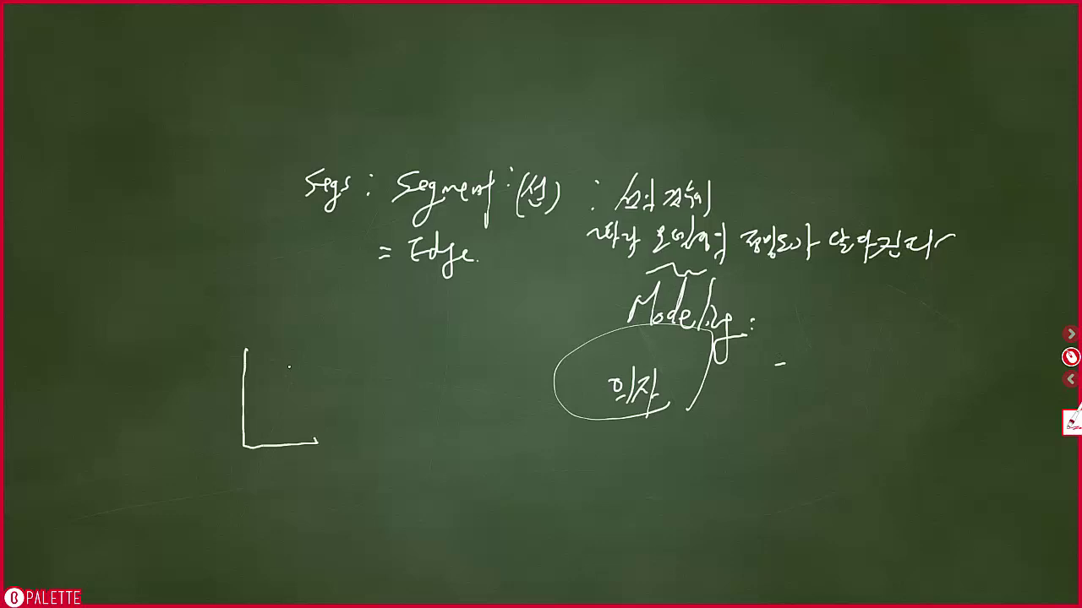
pyautogui.moveTo(254, 343)
pyautogui.mouseDown()
pyautogui.moveTo(319, 339)
pyautogui.moveTo(318, 442)
pyautogui.mouseUp()
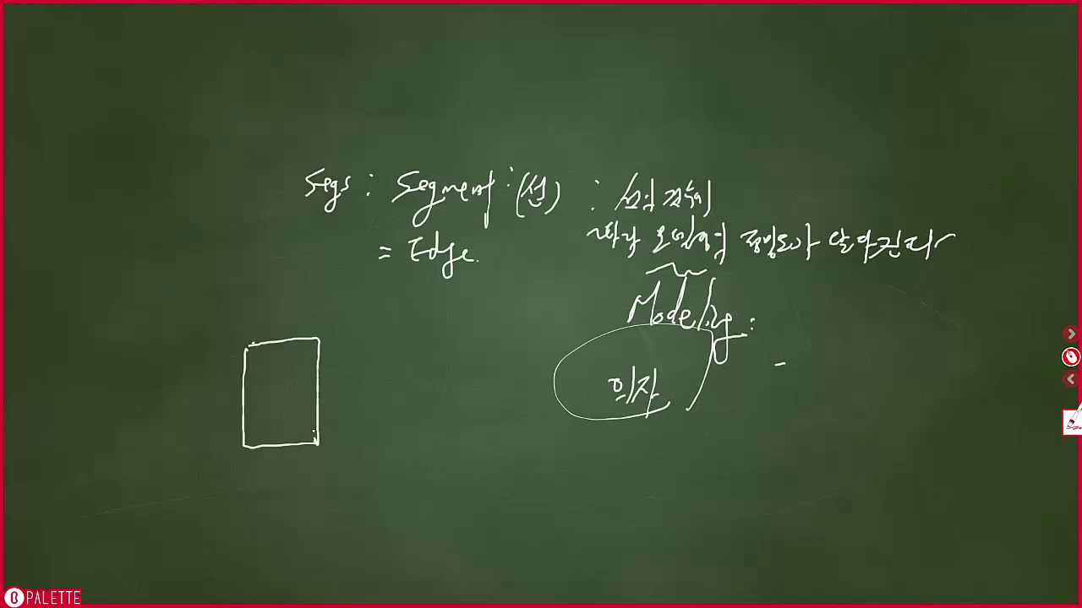
pyautogui.moveTo(304, 334); pyautogui.dragTo(326, 349)
pyautogui.moveTo(354, 300); pyautogui.dragTo(389, 299)
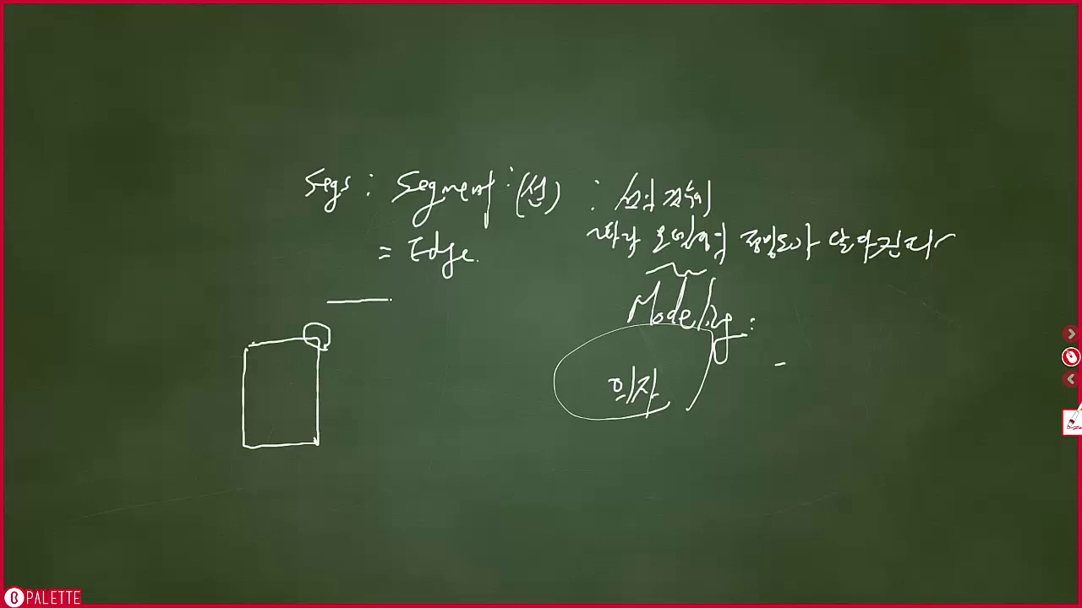
# Draw a second rectangle beside the first with its upper-right corner pulled outward and a horizontal line across the middle.
pyautogui.moveTo(380, 343)
pyautogui.mouseDown()
pyautogui.moveTo(378, 440)
pyautogui.moveTo(418, 440)
pyautogui.mouseUp()
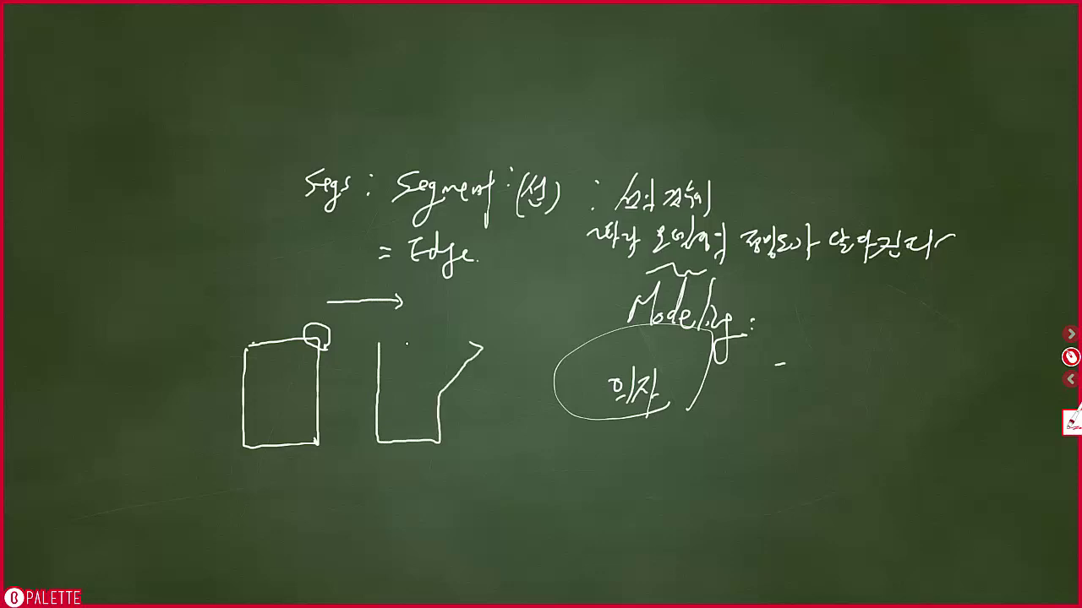
pyautogui.moveTo(378, 343); pyautogui.dragTo(478, 341)
pyautogui.moveTo(437, 419); pyautogui.dragTo(436, 411)
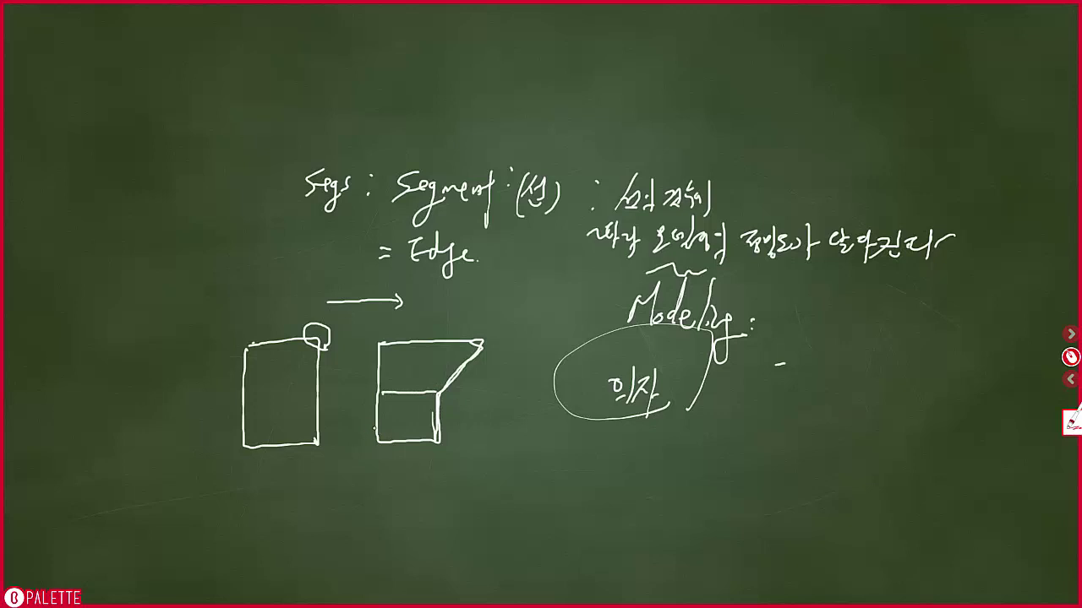
# Emphasise the circled corner, sketch a small box above with marked right corners and direction arrows, and return to 3ds Max.
pyautogui.moveTo(317, 350); pyautogui.dragTo(326, 333)
pyautogui.moveTo(325, 348)
pyautogui.mouseDown()
pyautogui.moveTo(298, 341)
pyautogui.moveTo(328, 343)
pyautogui.mouseUp()
pyautogui.moveTo(242, 263); pyautogui.dragTo(302, 301)
pyautogui.moveTo(244, 243); pyautogui.dragTo(312, 292)
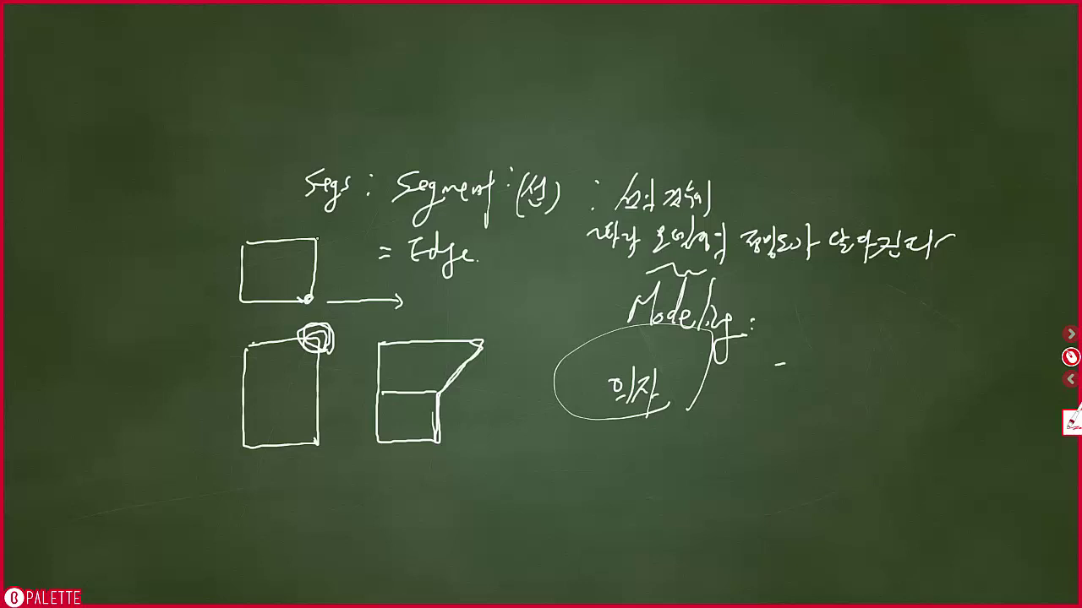
pyautogui.moveTo(319, 272); pyautogui.dragTo(326, 314)
pyautogui.moveTo(421, 335)
pyautogui.mouseDown()
pyautogui.moveTo(445, 334)
pyautogui.moveTo(449, 385)
pyautogui.mouseUp()
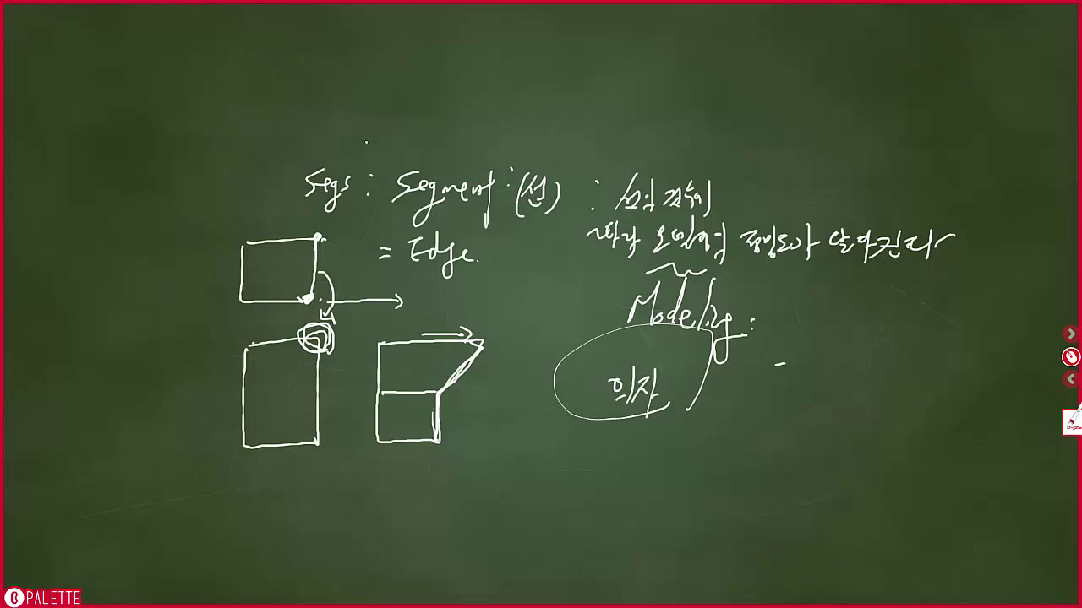
pyautogui.click(1071, 357)
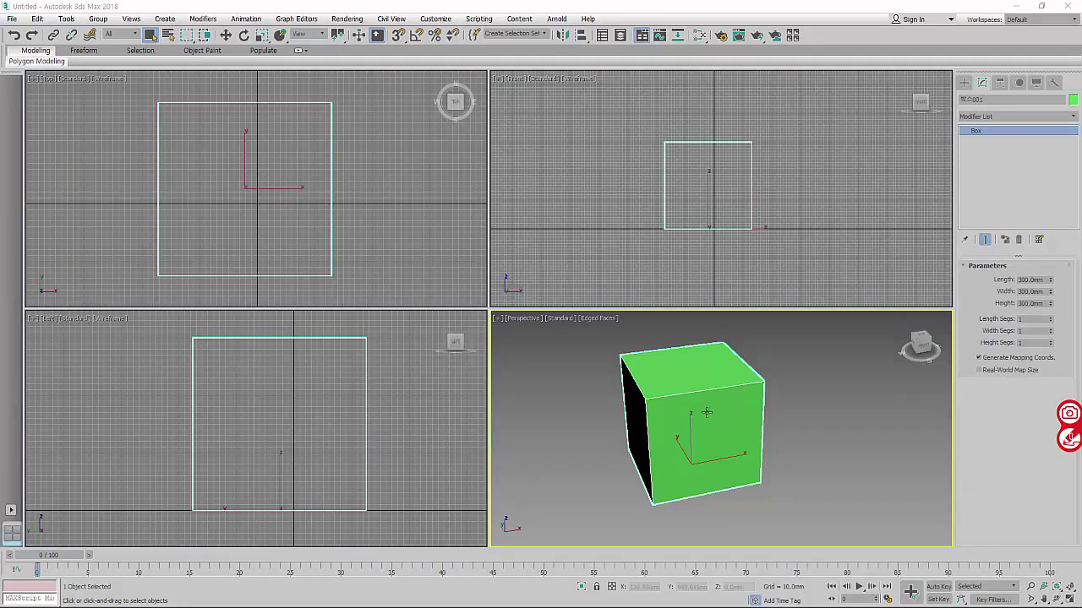
# Convert the box to an Editable Poly.
pyautogui.moveTo(718, 422); pyautogui.dragTo(716, 418, button='middle')
pyautogui.moveTo(756, 214); pyautogui.dragTo(741, 184, button='middle')
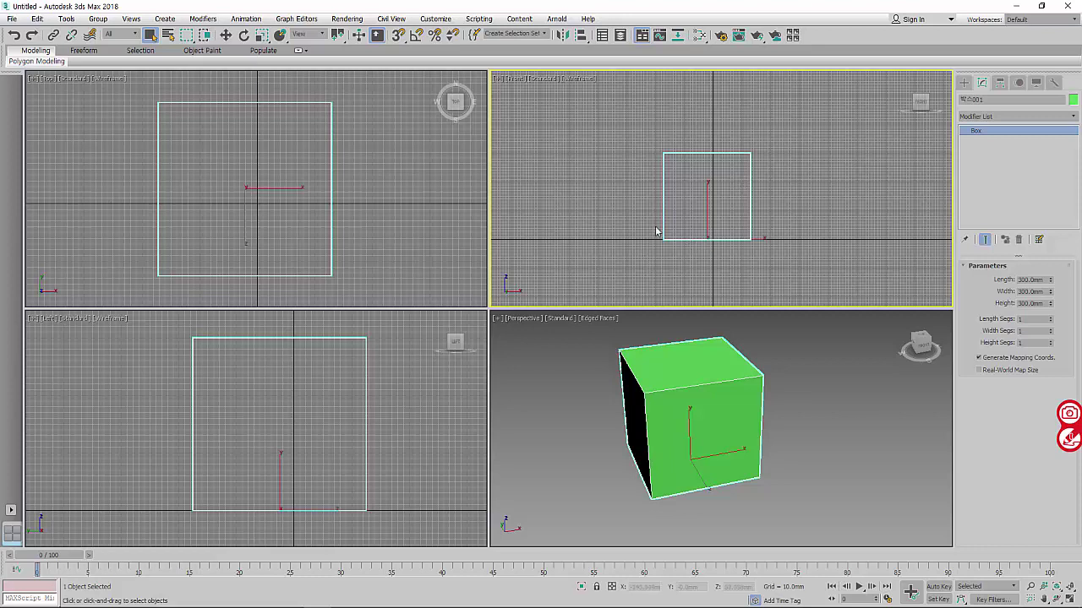
pyautogui.rightClick(703, 241)
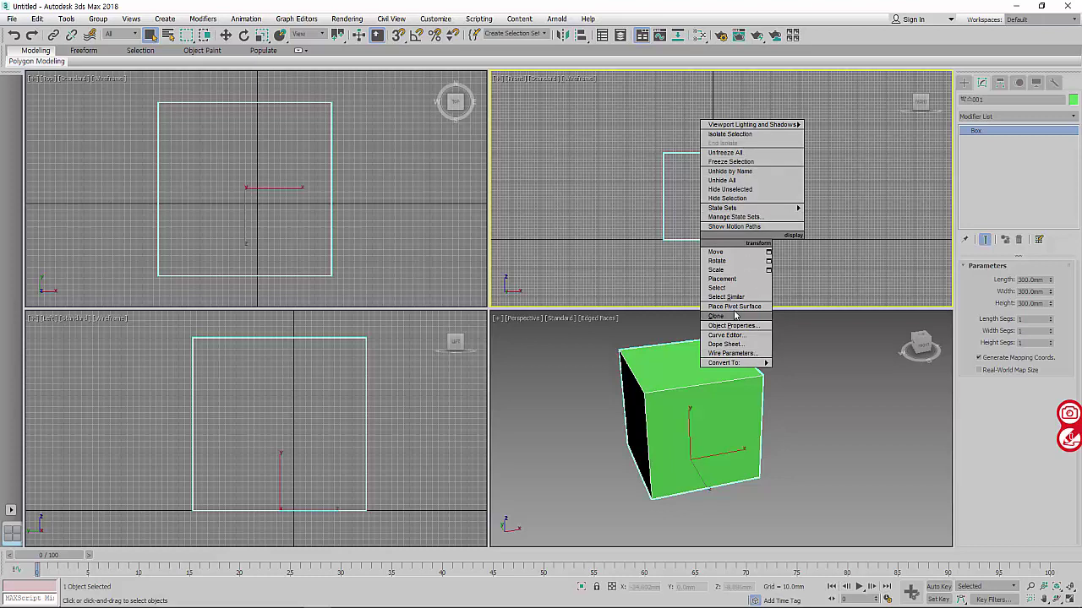
pyautogui.moveTo(743, 363)
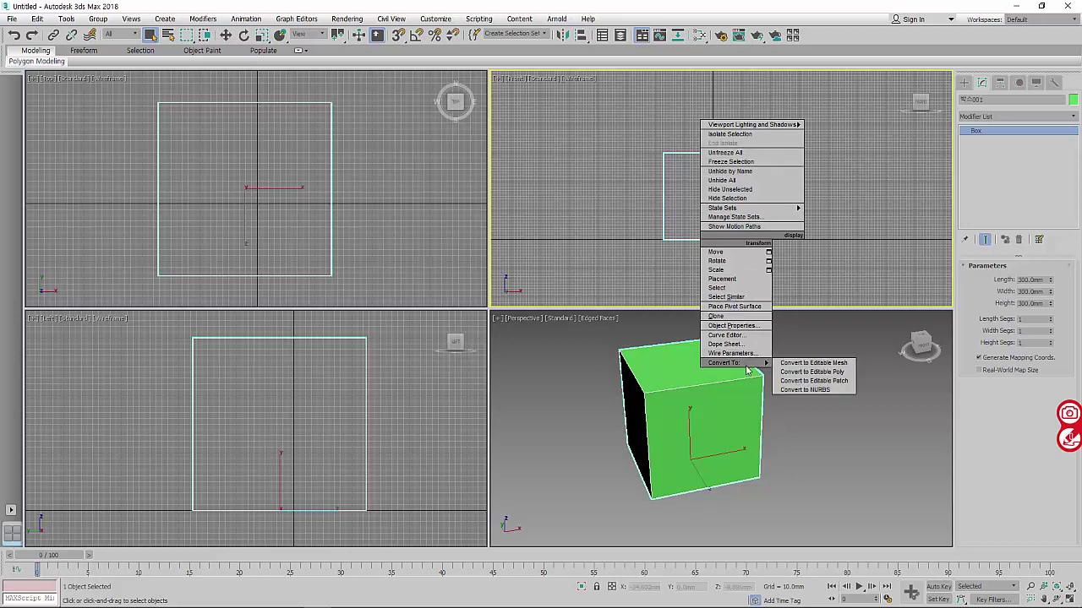
pyautogui.click(824, 376)
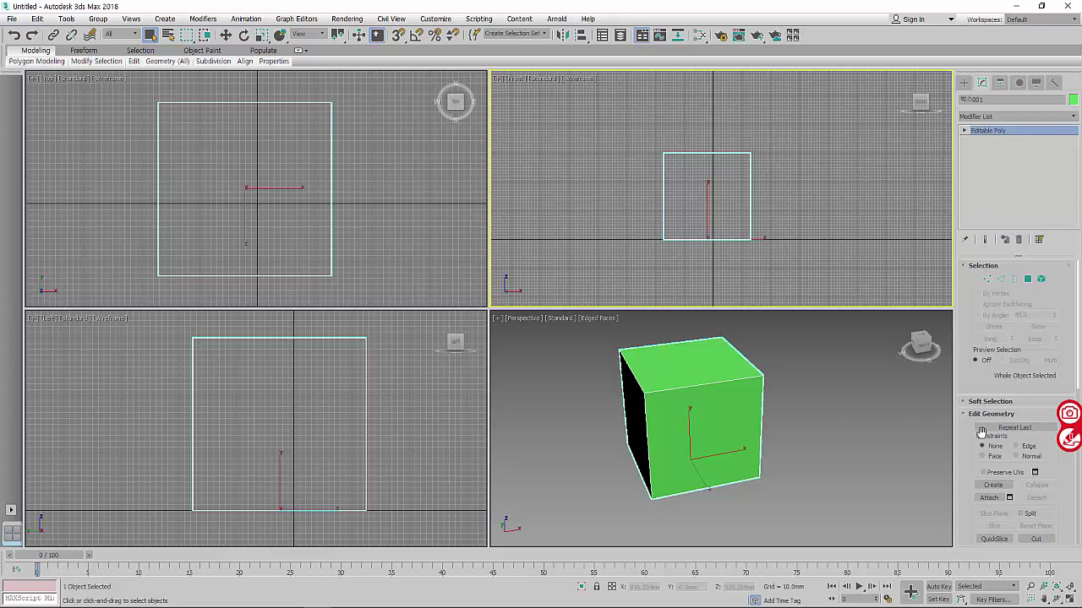
pyautogui.moveTo(980, 383); pyautogui.dragTo(1003, 414)
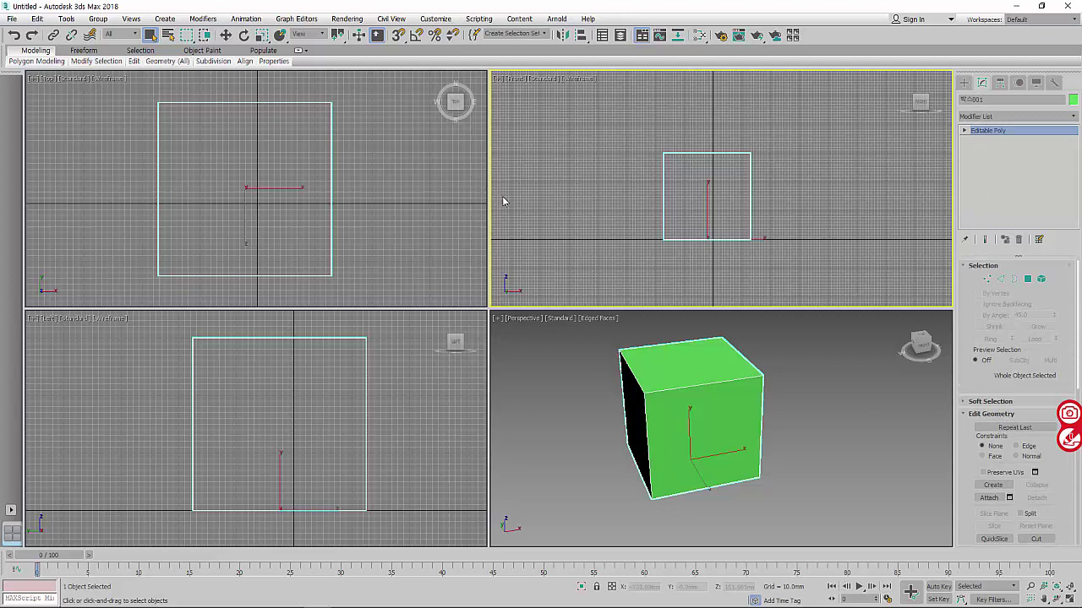
# Undo the conversion to Editable Poly so the object is a parametric Box again.
pyautogui.click(15, 36)
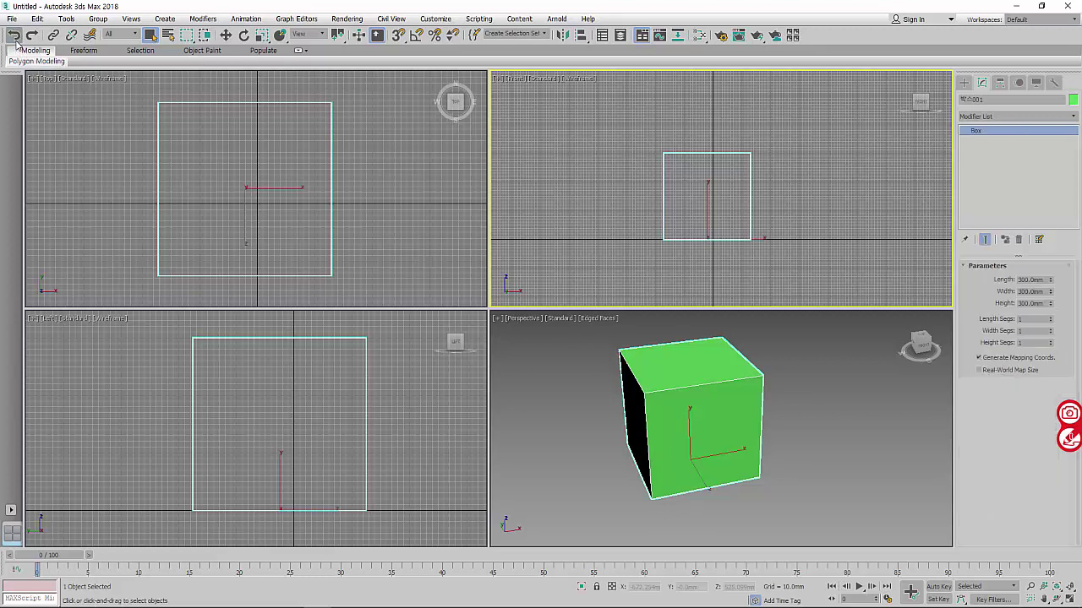
pyautogui.rightClick(995, 180)
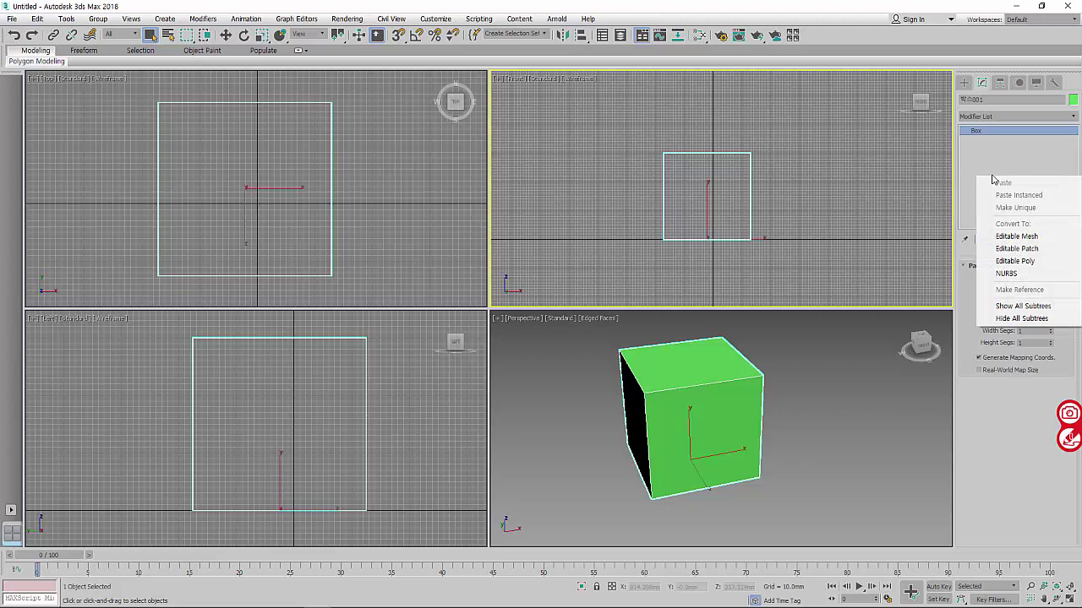
pyautogui.click(996, 167)
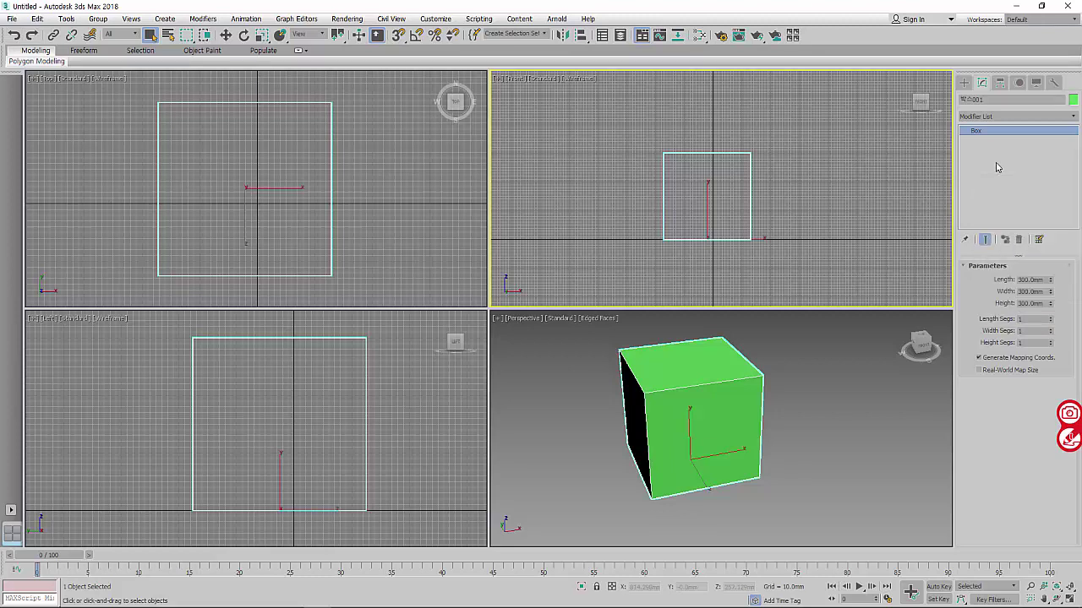
pyautogui.click(997, 168)
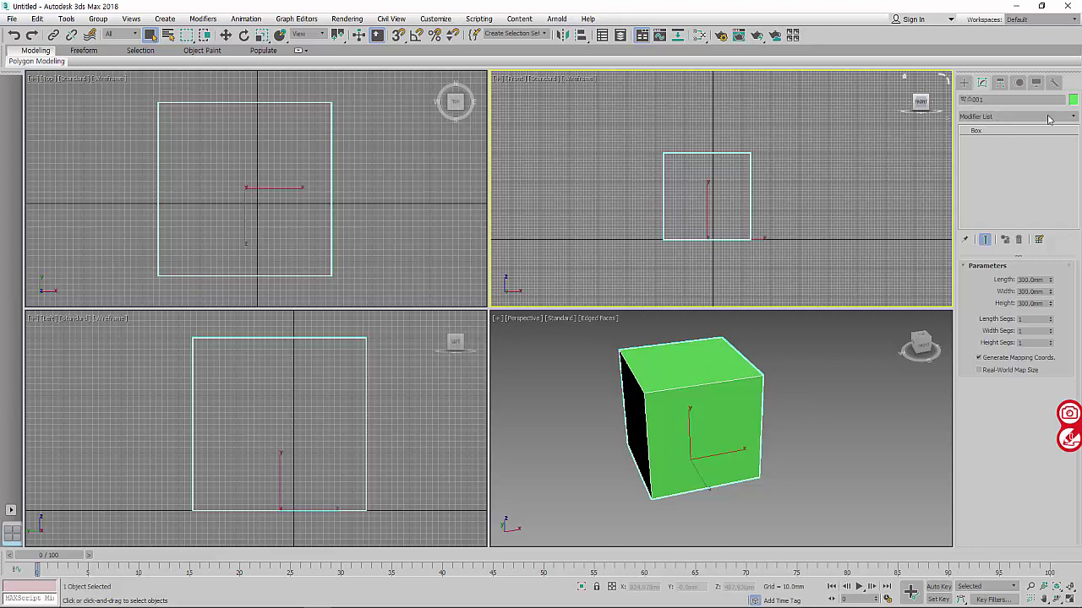
# Add an Edit Poly modifier above the box and check that the base Box parameters remain accessible in the stack.
pyautogui.click(1073, 118)
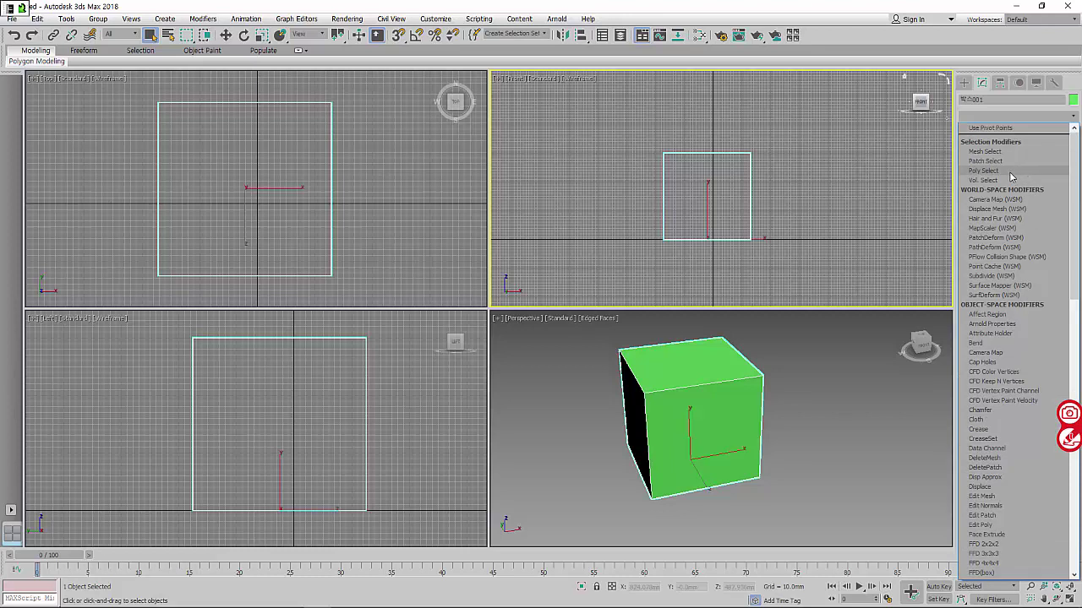
pyautogui.press('e')
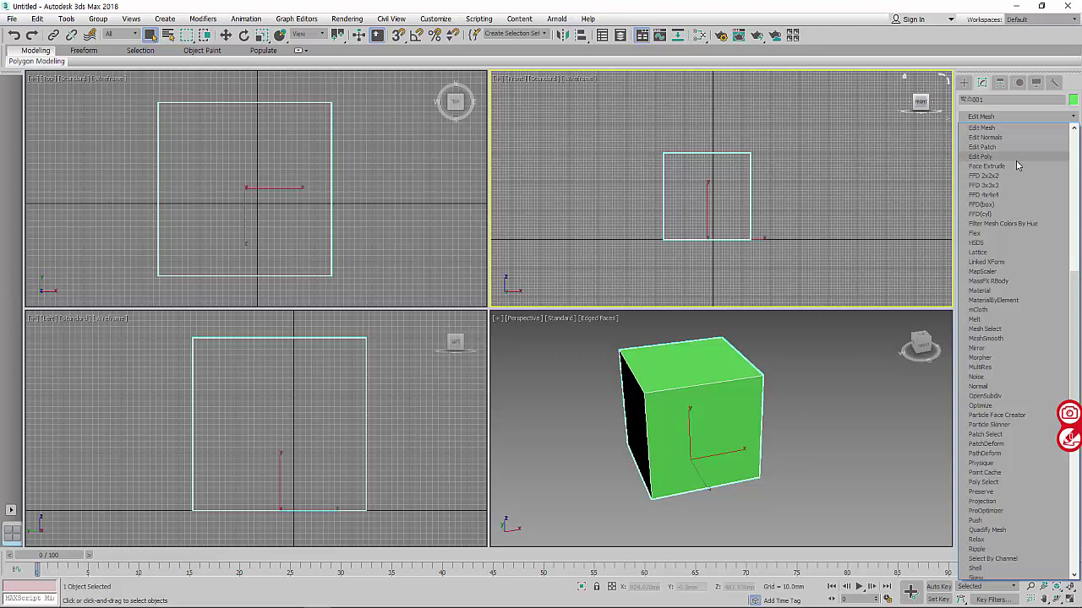
pyautogui.click(990, 159)
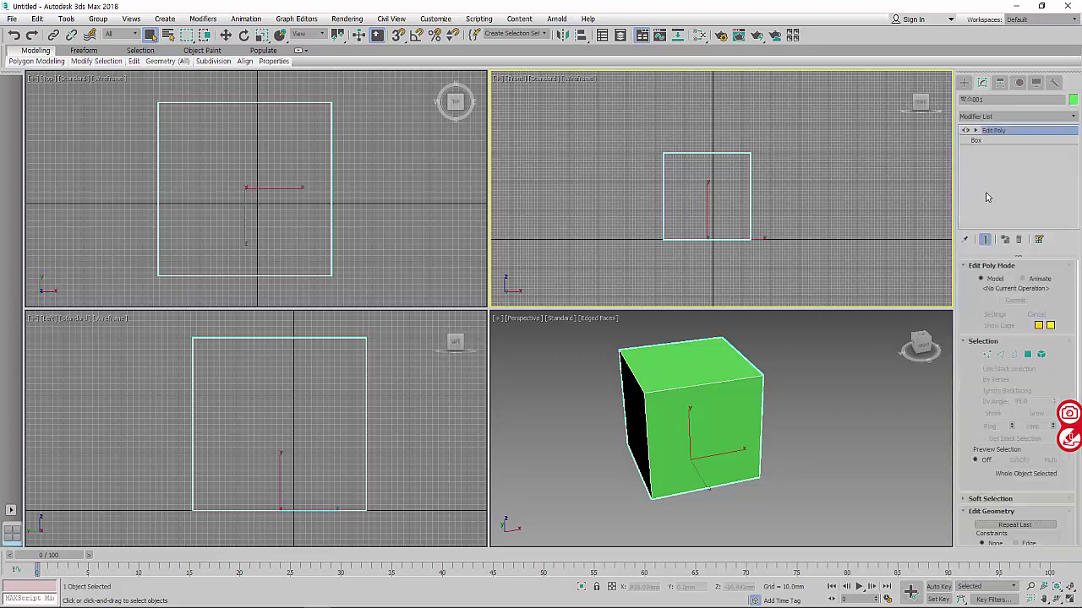
pyautogui.click(982, 142)
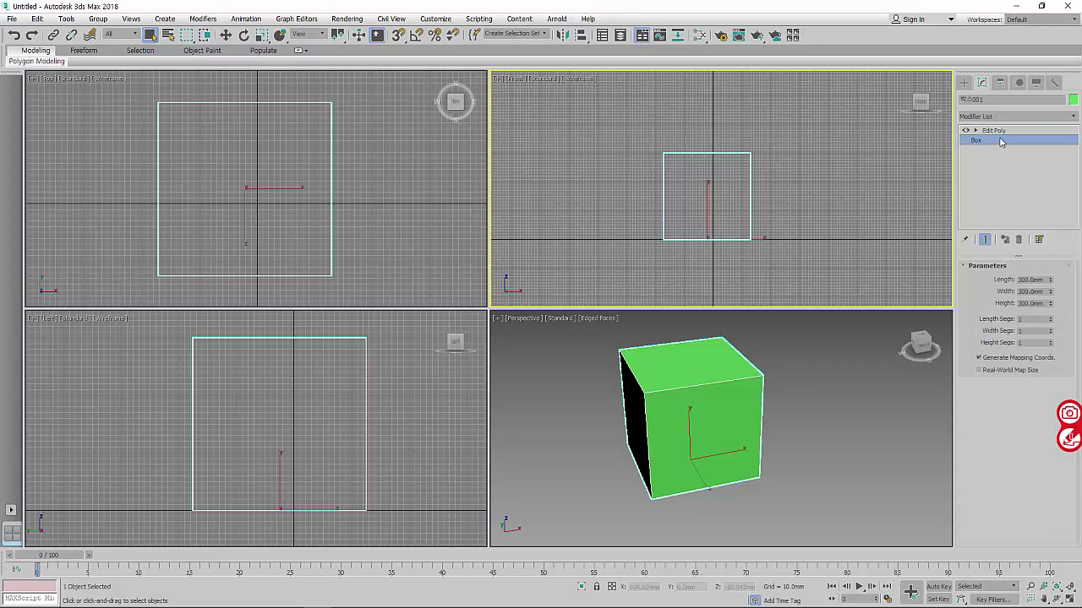
pyautogui.click(1003, 133)
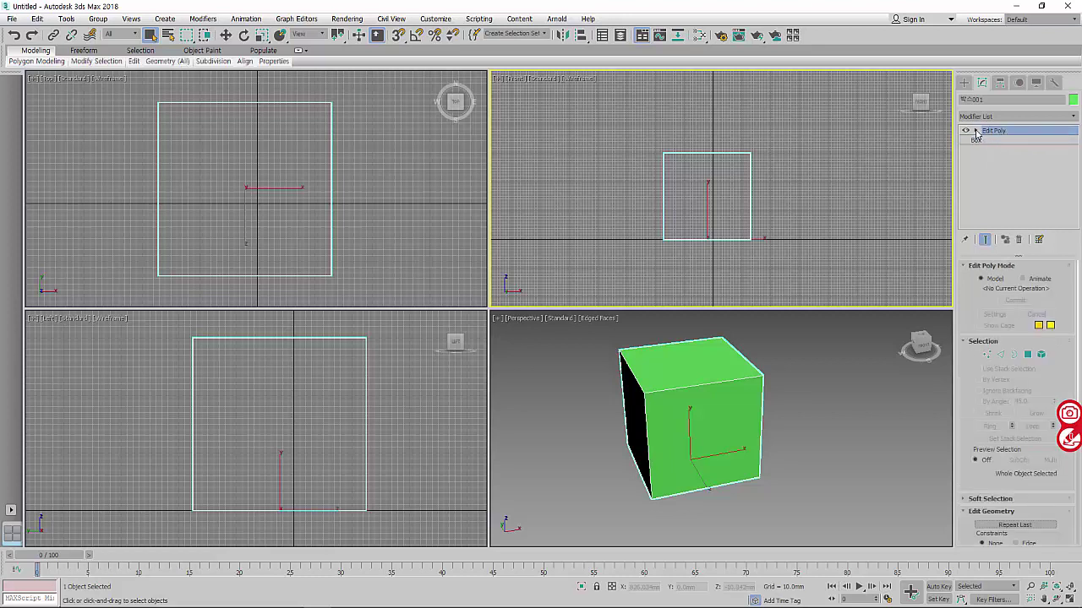
# Select the box's two upper-right vertices in the Front view at the Edit Poly Vertex level, ready for the Move tool.
pyautogui.click(977, 130)
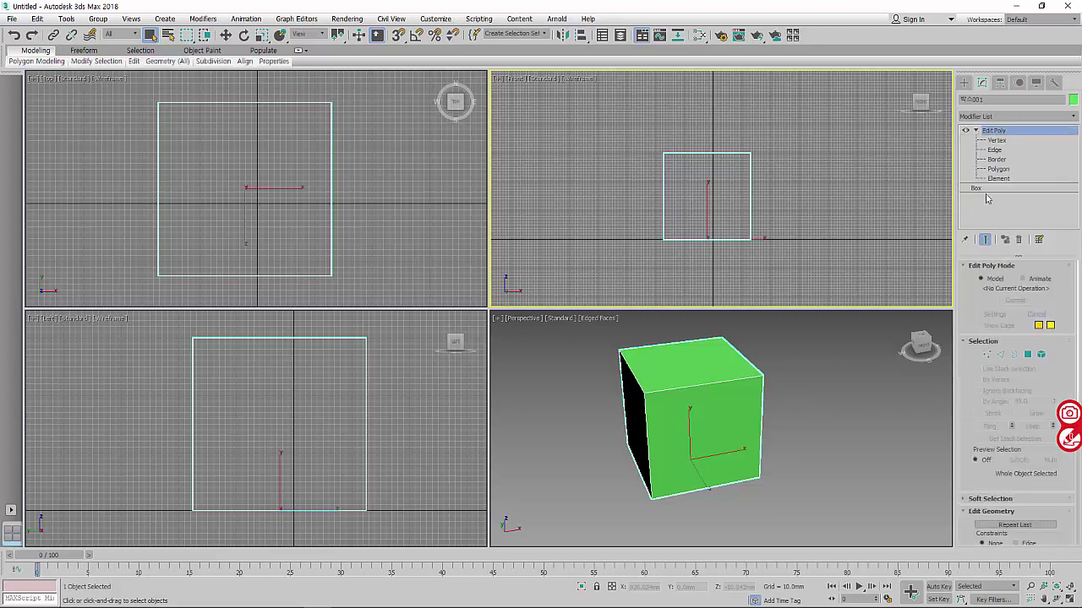
pyautogui.click(998, 141)
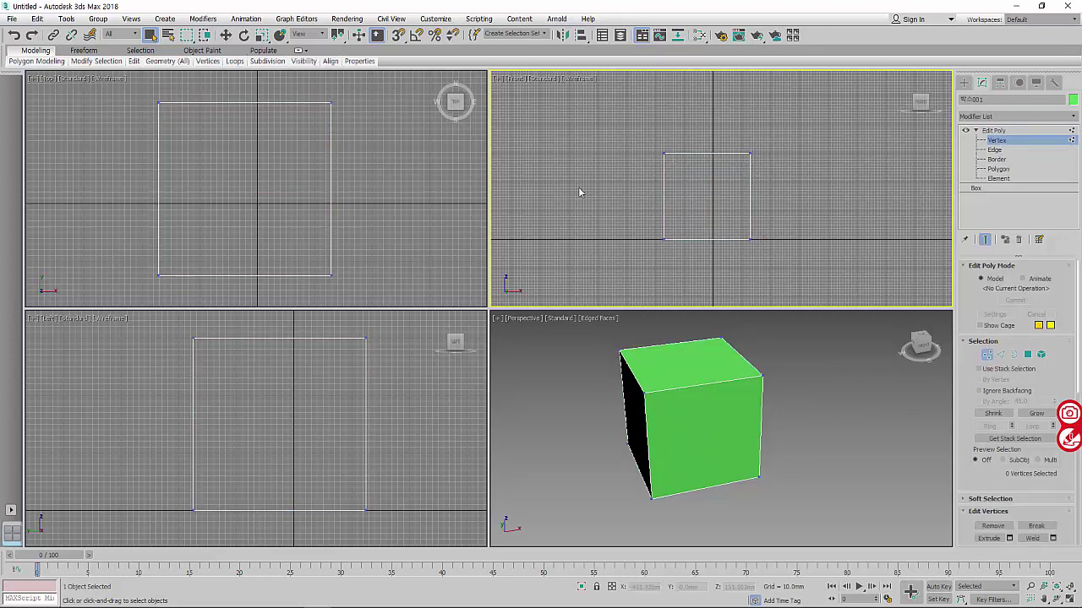
pyautogui.moveTo(723, 127); pyautogui.dragTo(783, 184)
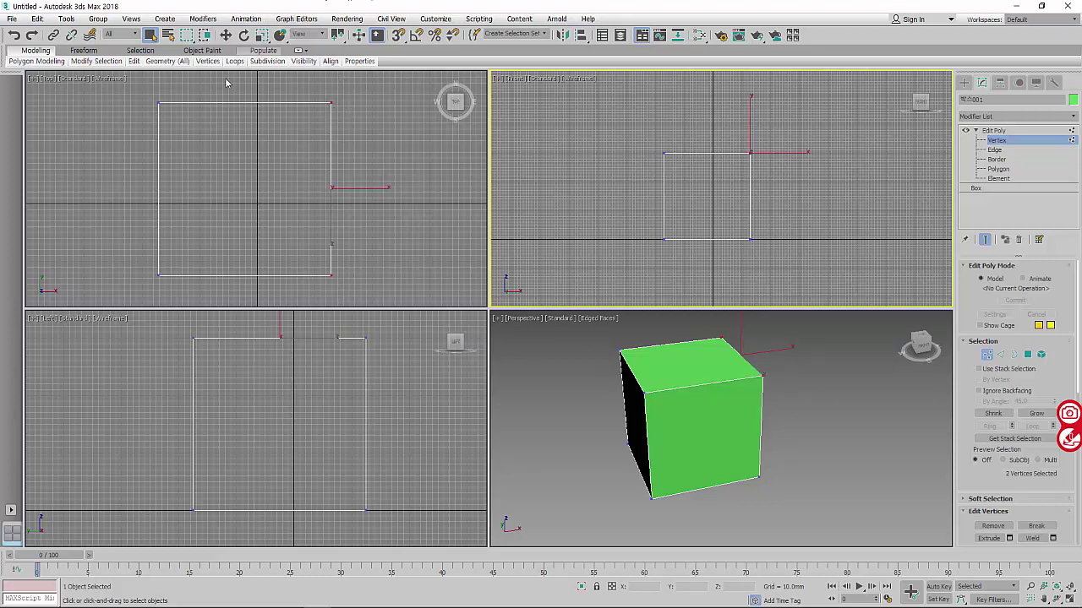
pyautogui.click(227, 35)
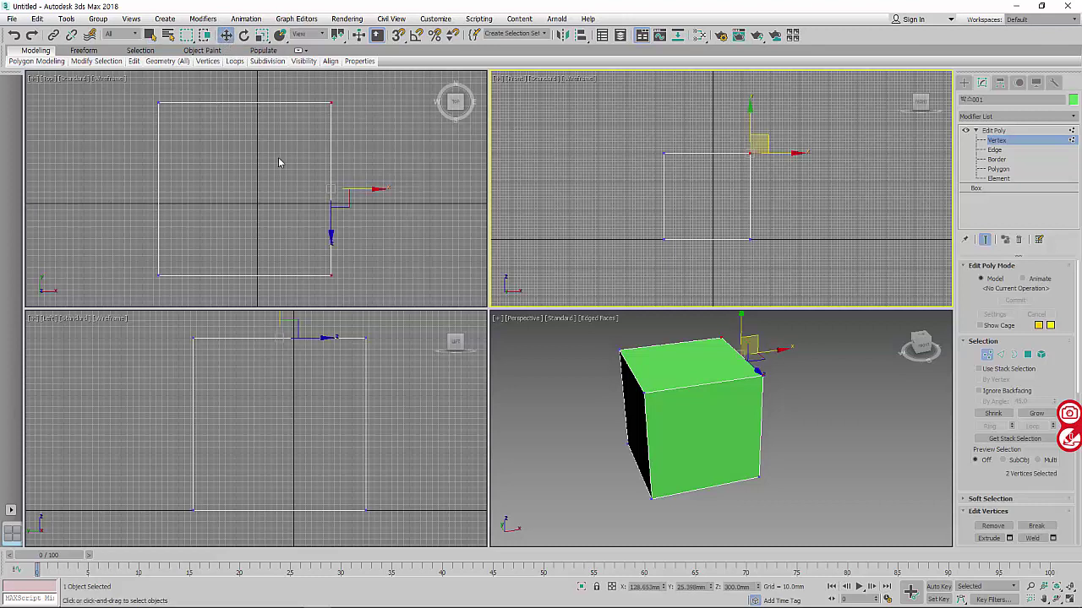
pyautogui.moveTo(769, 172); pyautogui.dragTo(755, 169, button='middle')
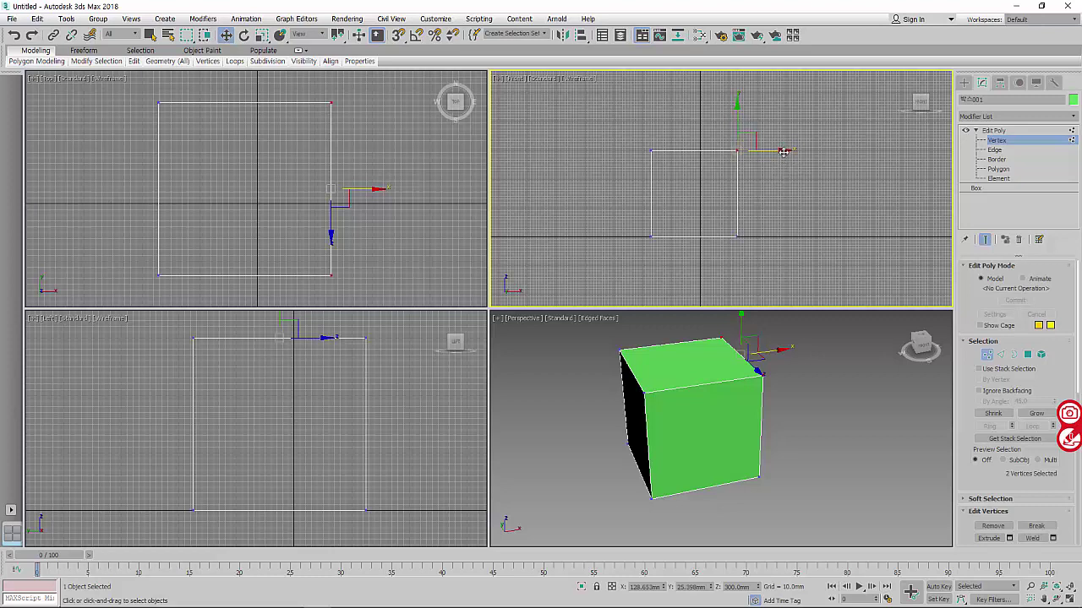
pyautogui.moveTo(784, 152); pyautogui.dragTo(845, 153)
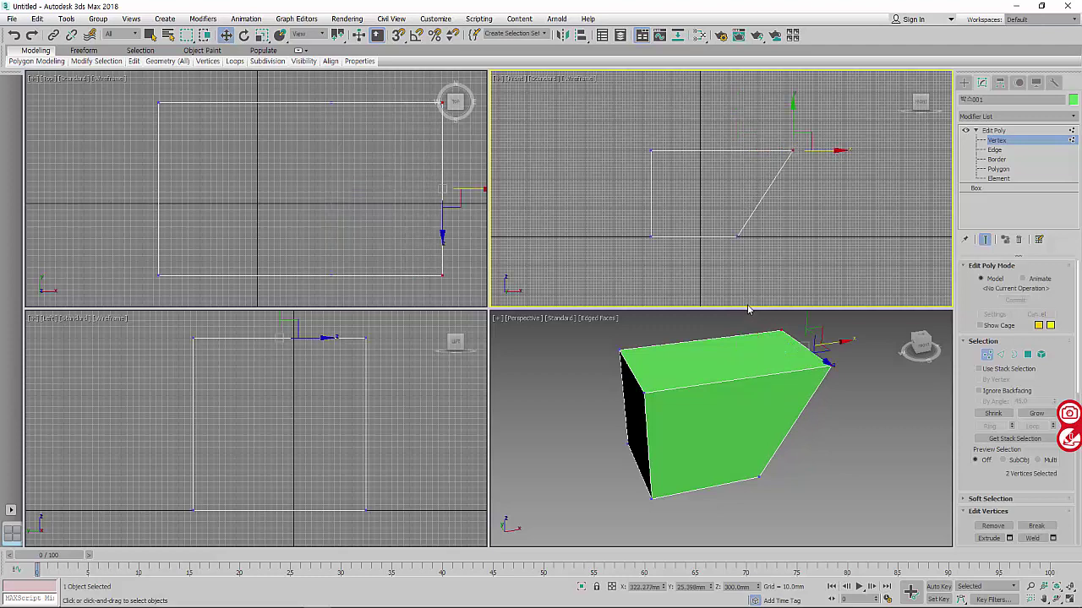
pyautogui.hotkey('ctrl', 'z')
pyautogui.moveTo(763, 152); pyautogui.dragTo(803, 203)
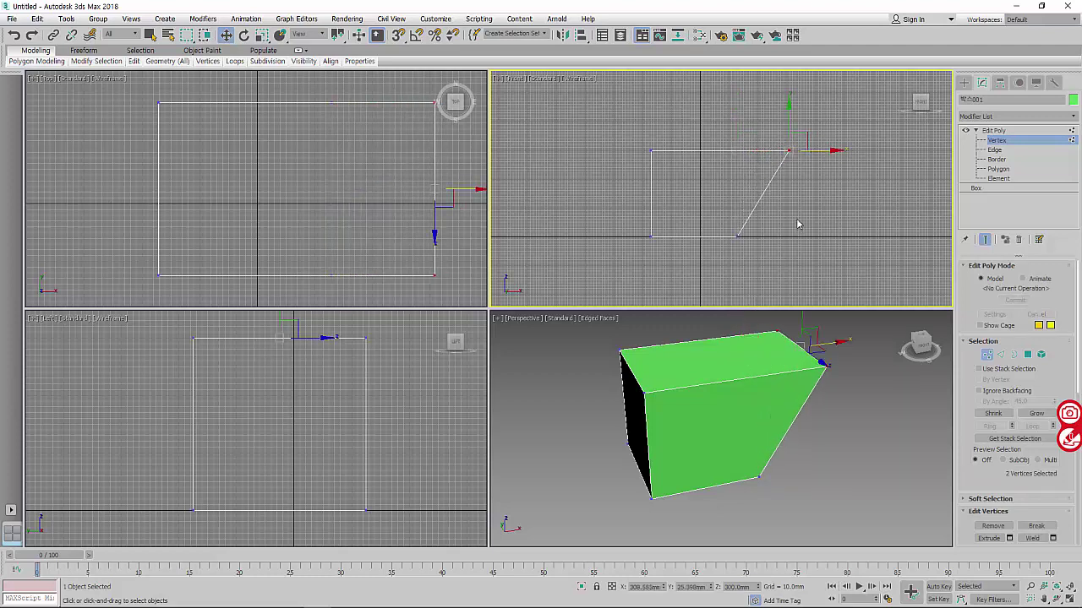
pyautogui.hotkey('ctrl', 'z')
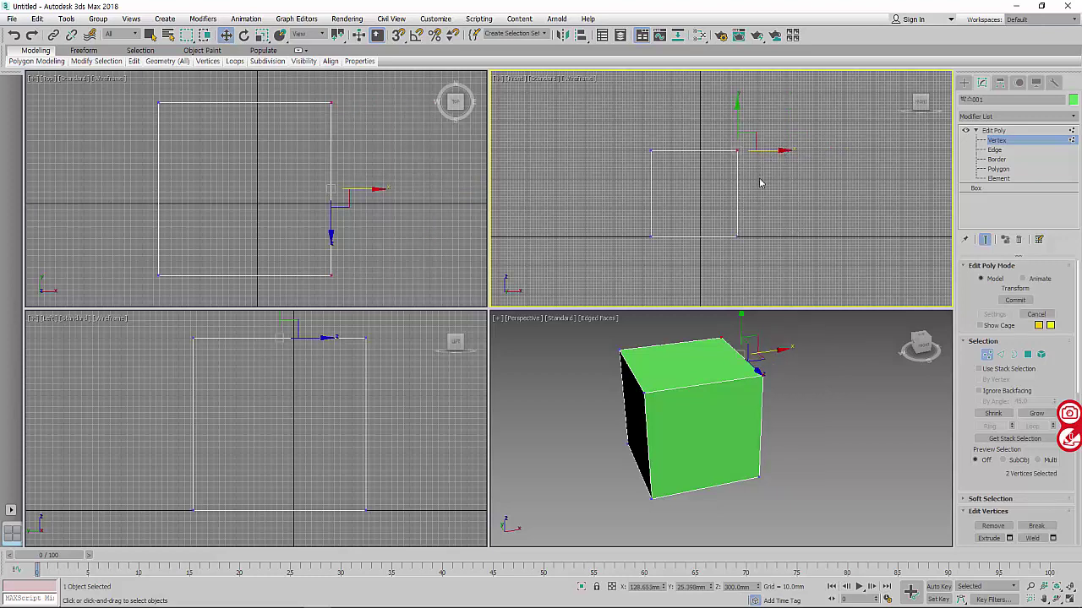
pyautogui.moveTo(763, 150); pyautogui.dragTo(824, 158)
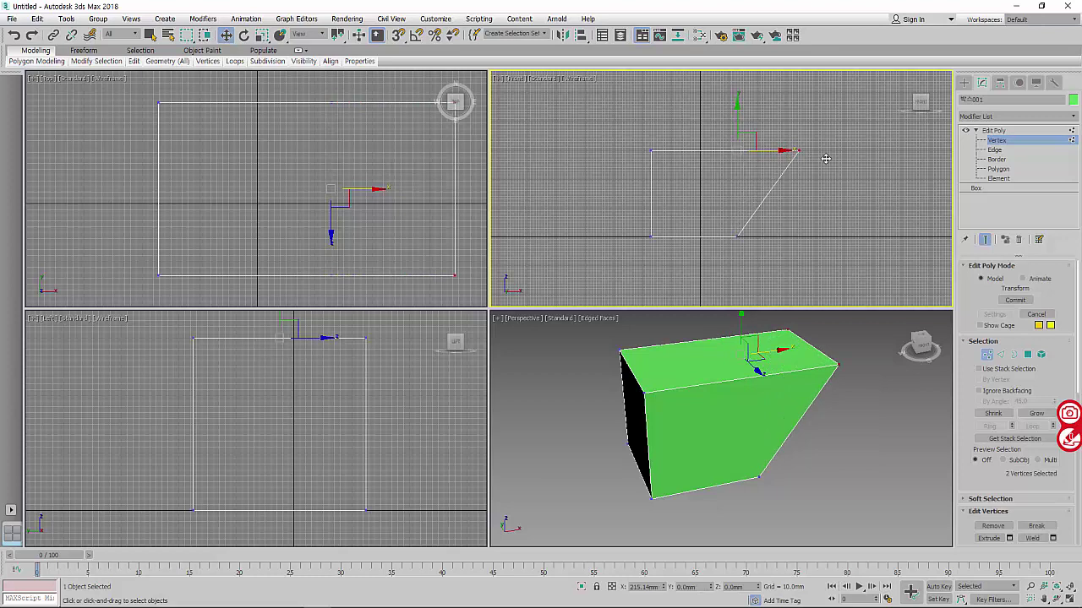
pyautogui.hotkey('ctrl', 'z')
# Move the two selected upper-right vertices about 217 mm outward along X in the Front view.
pyautogui.moveTo(784, 150); pyautogui.dragTo(848, 152)
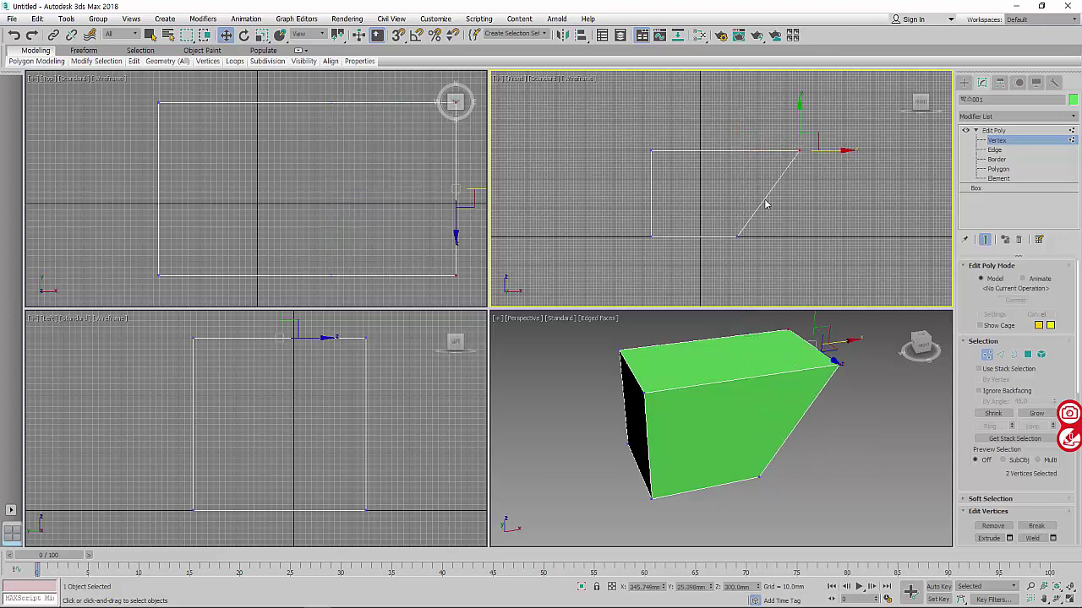
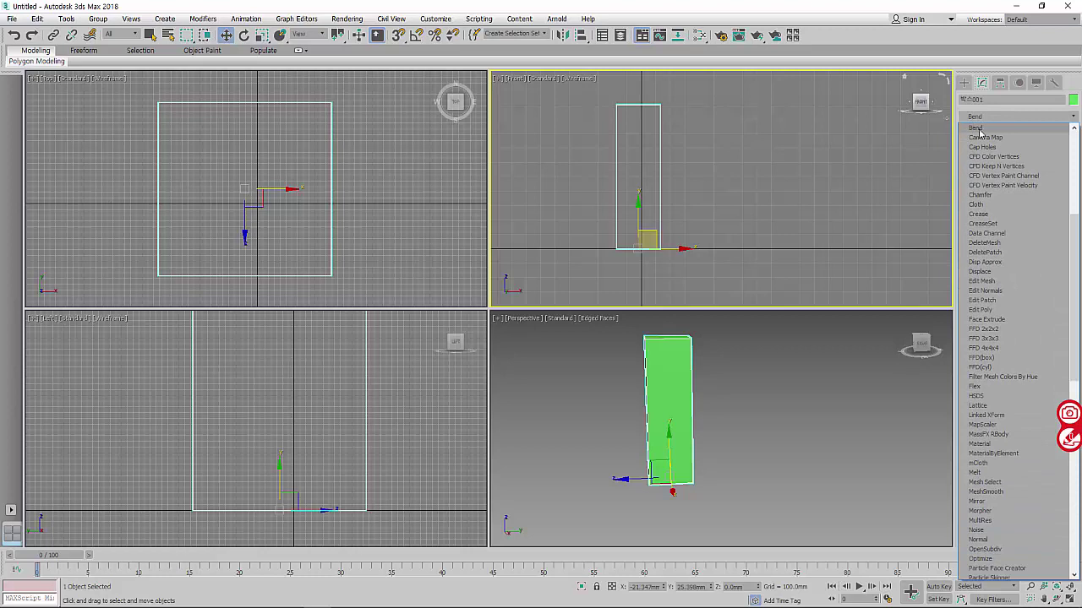
# Apply a Bend modifier to the 1000 mm high box with a bend angle of 89.5 on the Z axis.
pyautogui.click(976, 128)
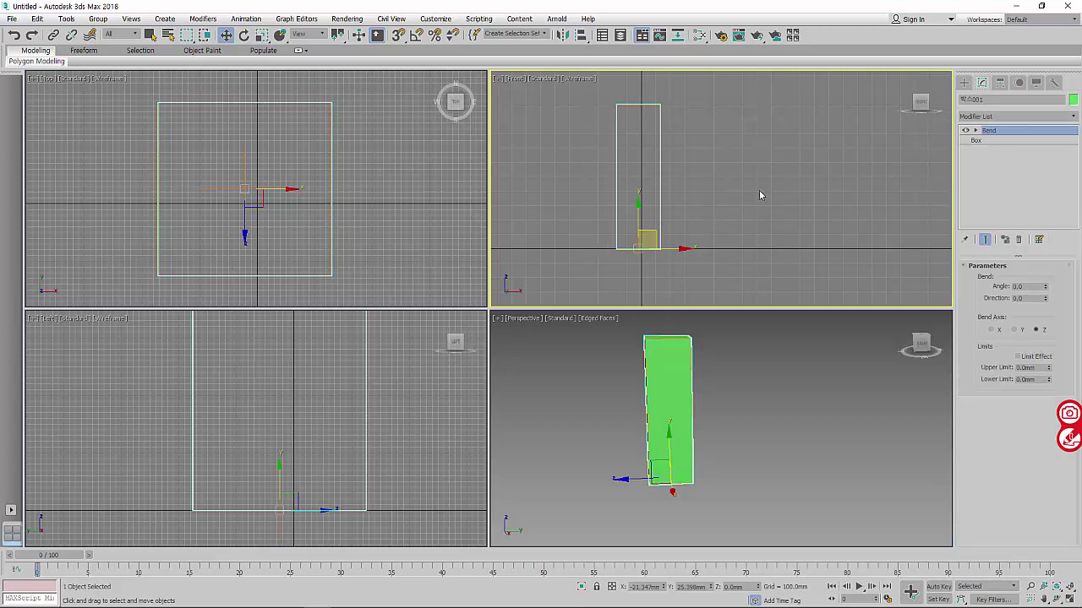
pyautogui.moveTo(837, 203); pyautogui.dragTo(867, 217, button='middle')
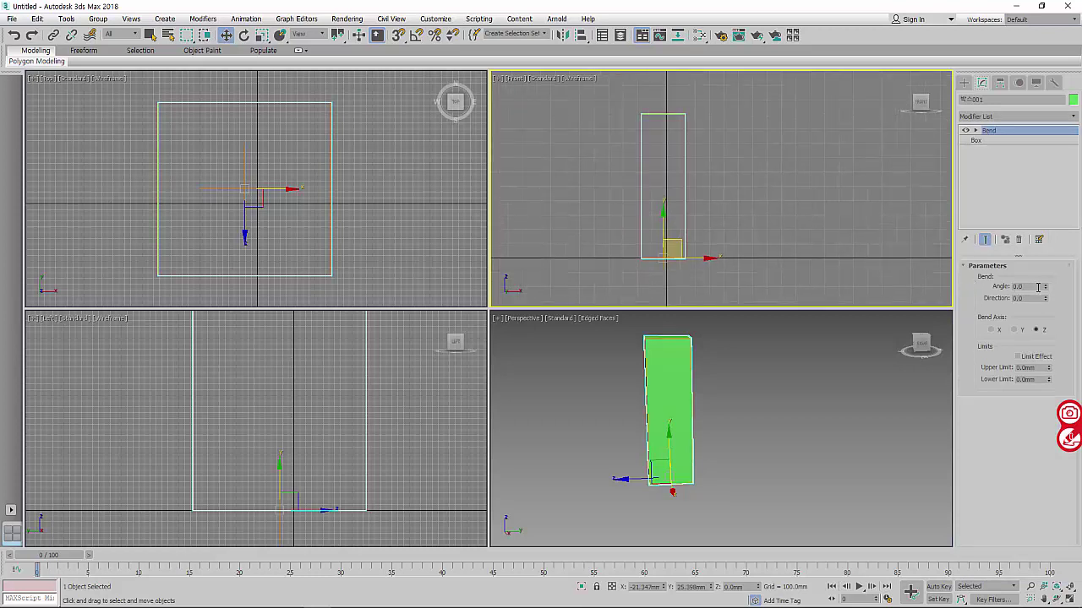
pyautogui.moveTo(1046, 291); pyautogui.dragTo(1, 217)
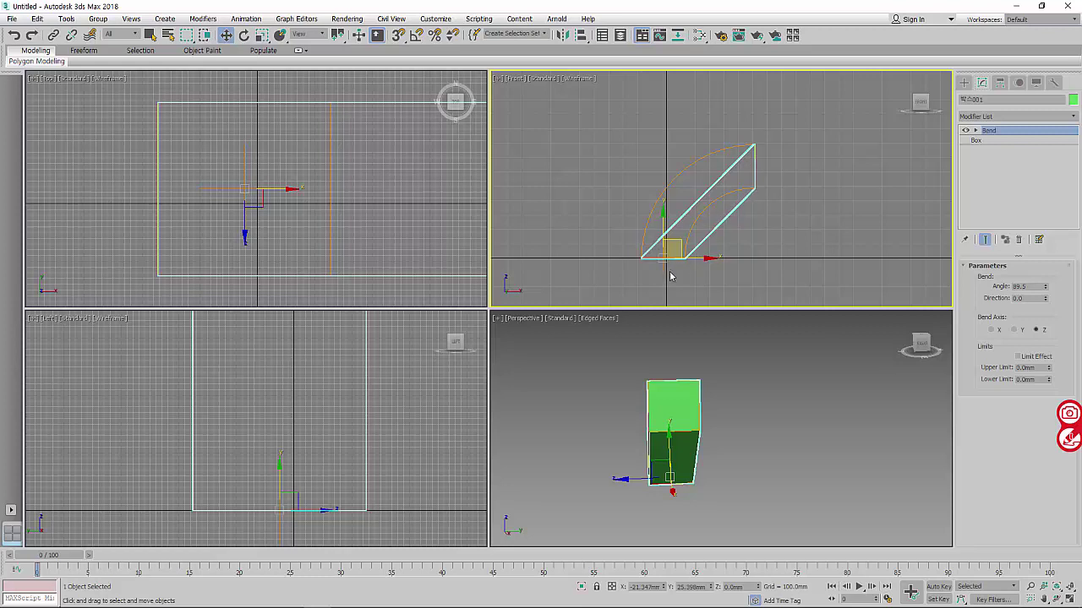
pyautogui.keyDown('alt'); pyautogui.moveTo(665, 422); pyautogui.dragTo(735, 428, button='middle'); pyautogui.keyUp('alt')
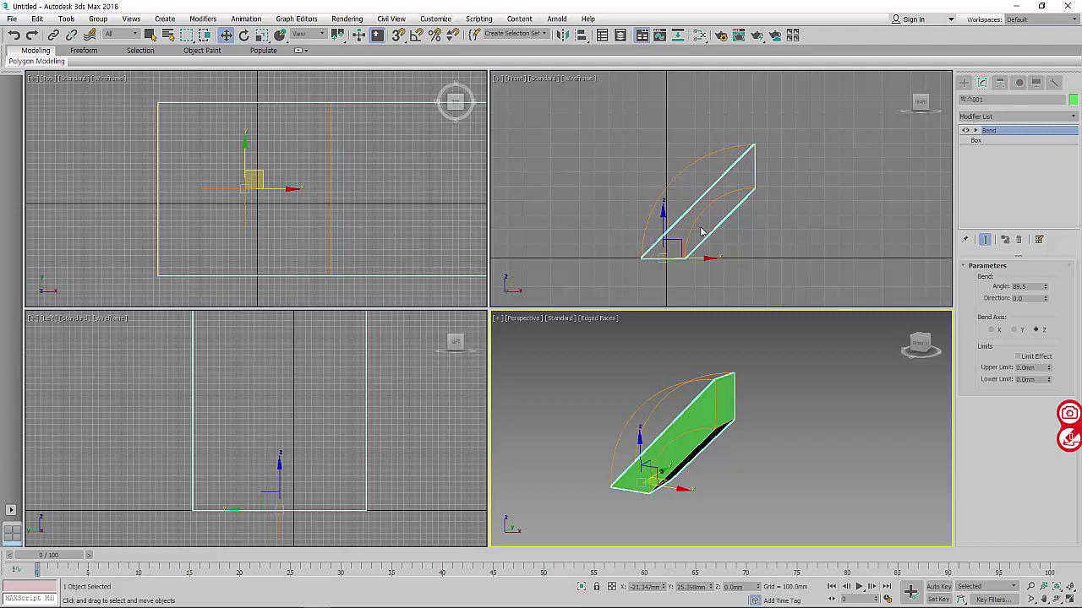
pyautogui.keyDown('alt'); pyautogui.moveTo(715, 425); pyautogui.dragTo(722, 413, button='middle'); pyautogui.keyUp('alt')
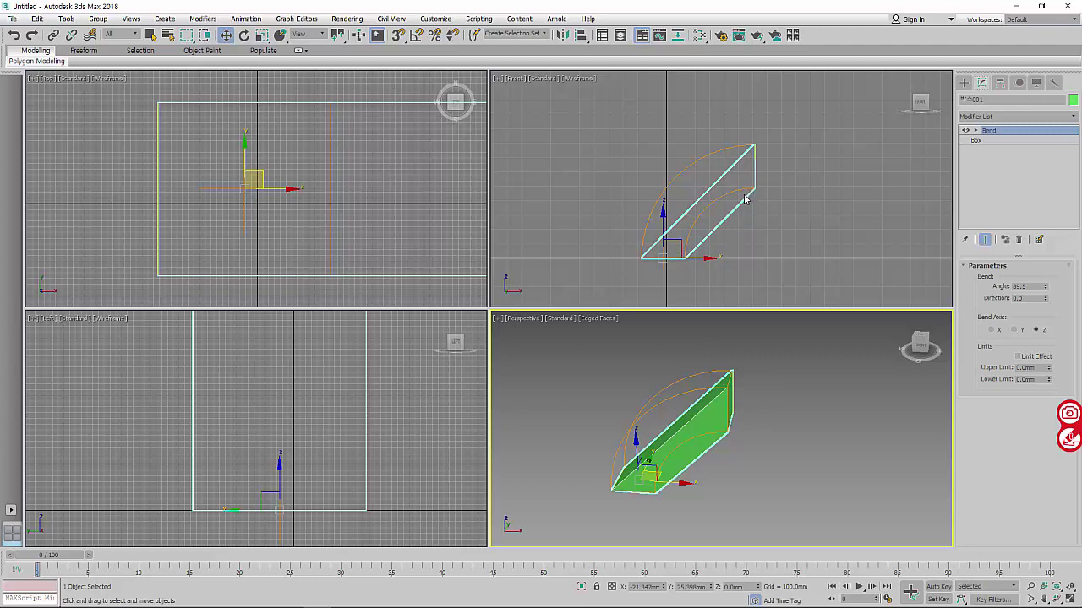
# Raise the base box's height segments to 25 beneath the Bend modifier.
pyautogui.click(1010, 141)
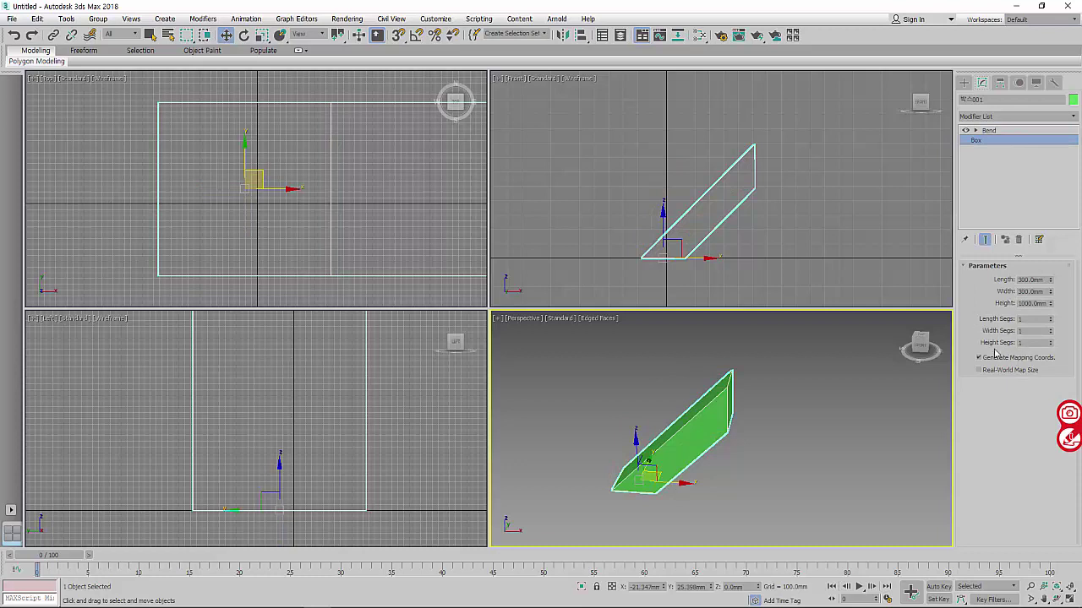
pyautogui.click(1052, 343)
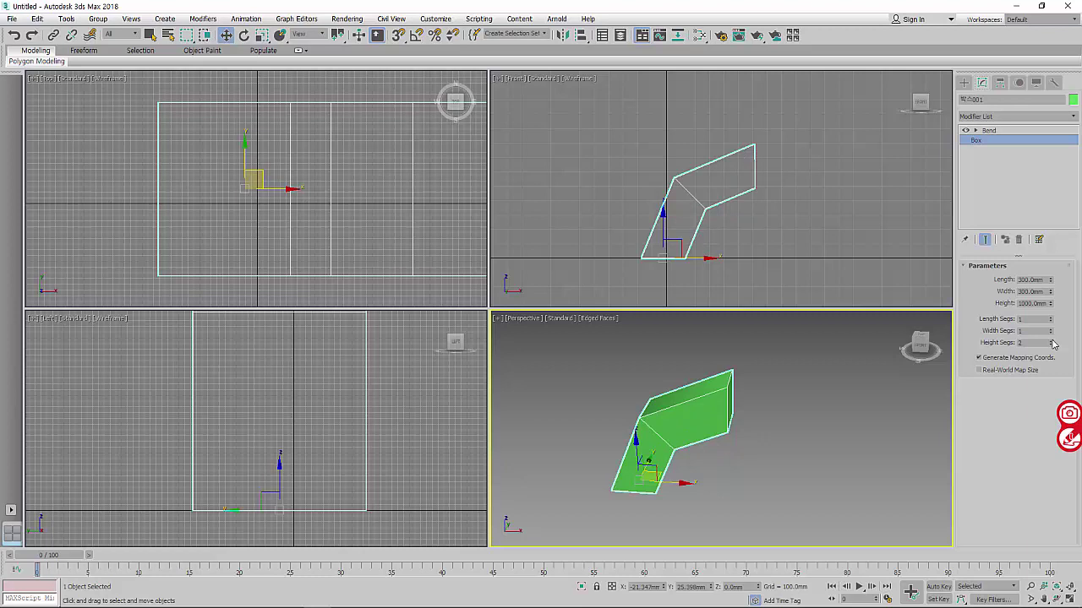
pyautogui.click(1052, 341)
pyautogui.click(1052, 342)
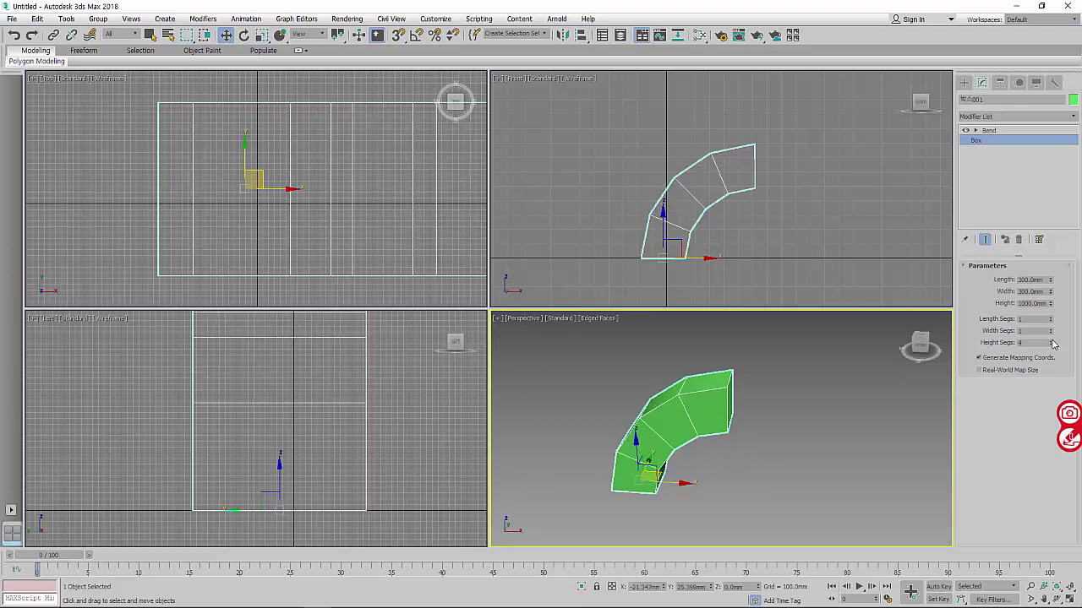
pyautogui.click(1051, 342)
pyautogui.click(1052, 342)
pyautogui.click(1052, 342)
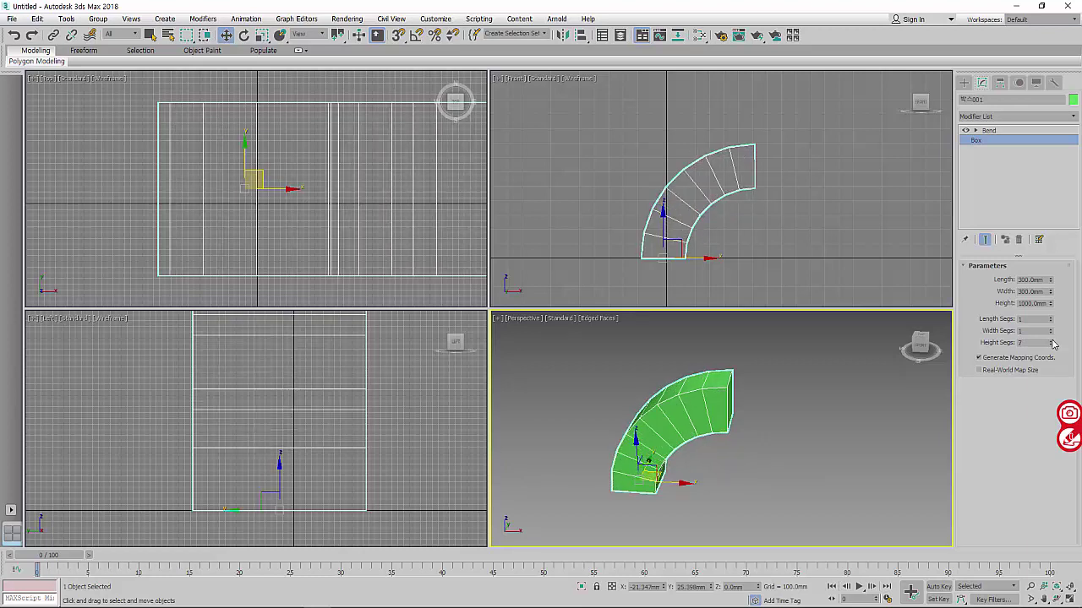
pyautogui.click(1052, 341)
pyautogui.click(1052, 342)
pyautogui.click(1052, 341)
pyautogui.click(1052, 341)
pyautogui.click(1052, 342)
pyautogui.click(1052, 341)
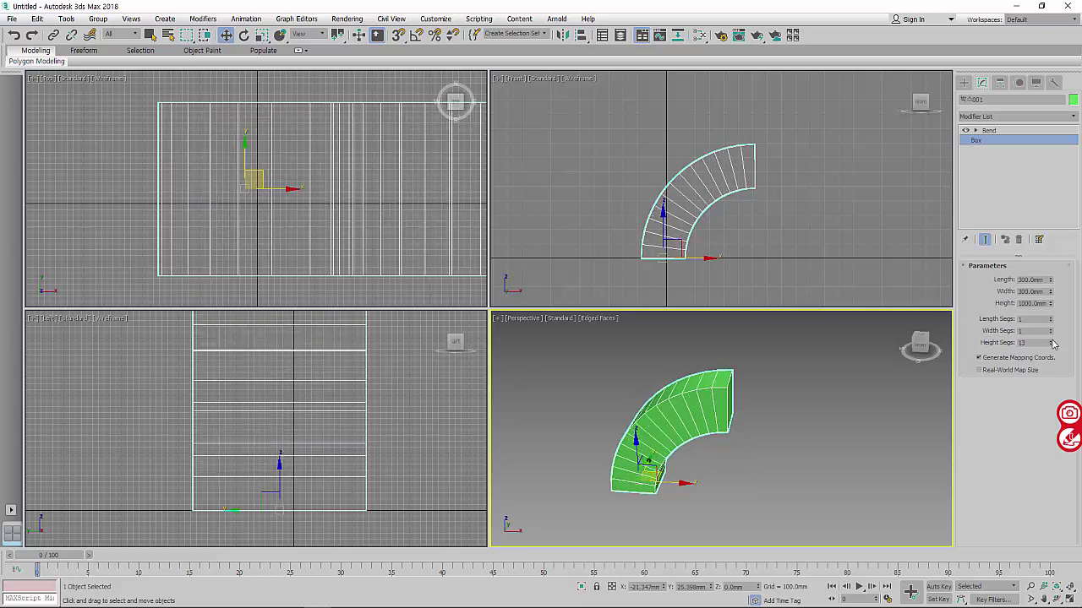
pyautogui.click(1052, 342)
pyautogui.click(1052, 342)
pyautogui.click(1052, 341)
pyautogui.click(1052, 341)
pyautogui.click(1052, 342)
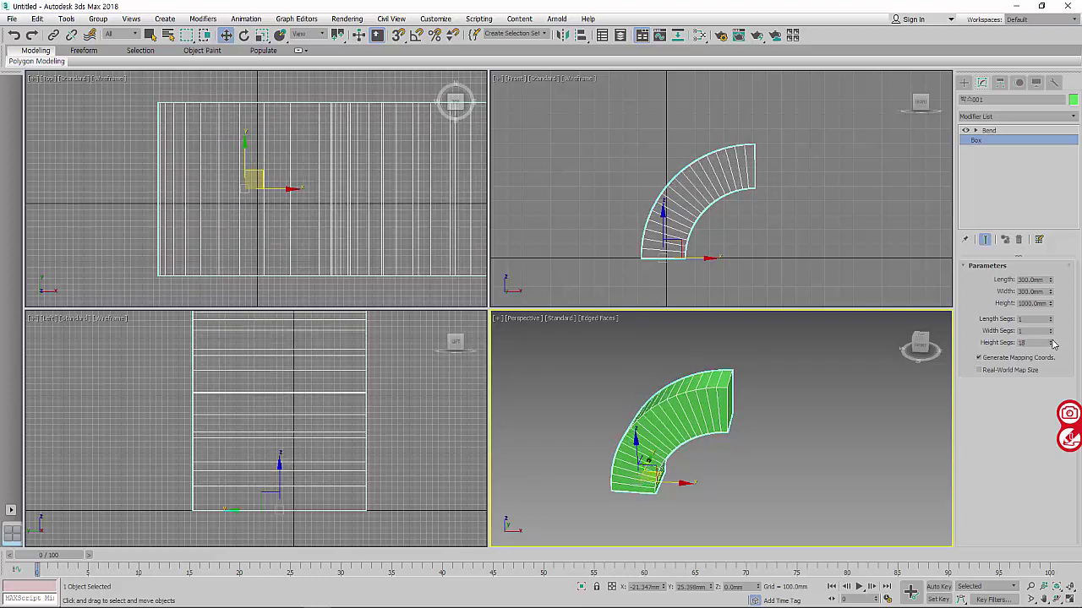
pyautogui.click(1052, 341)
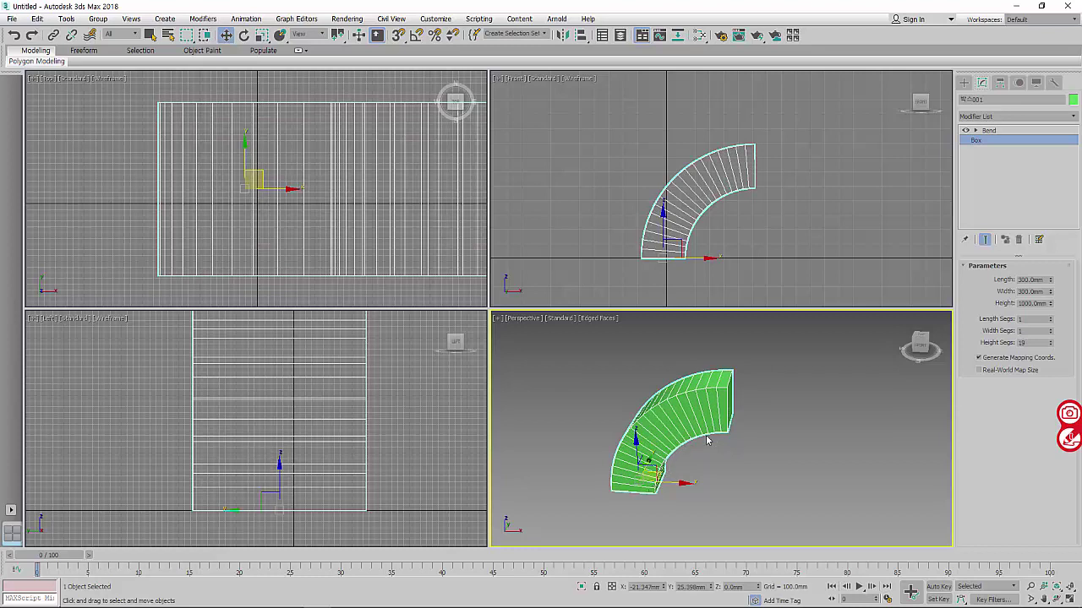
pyautogui.click(1052, 340)
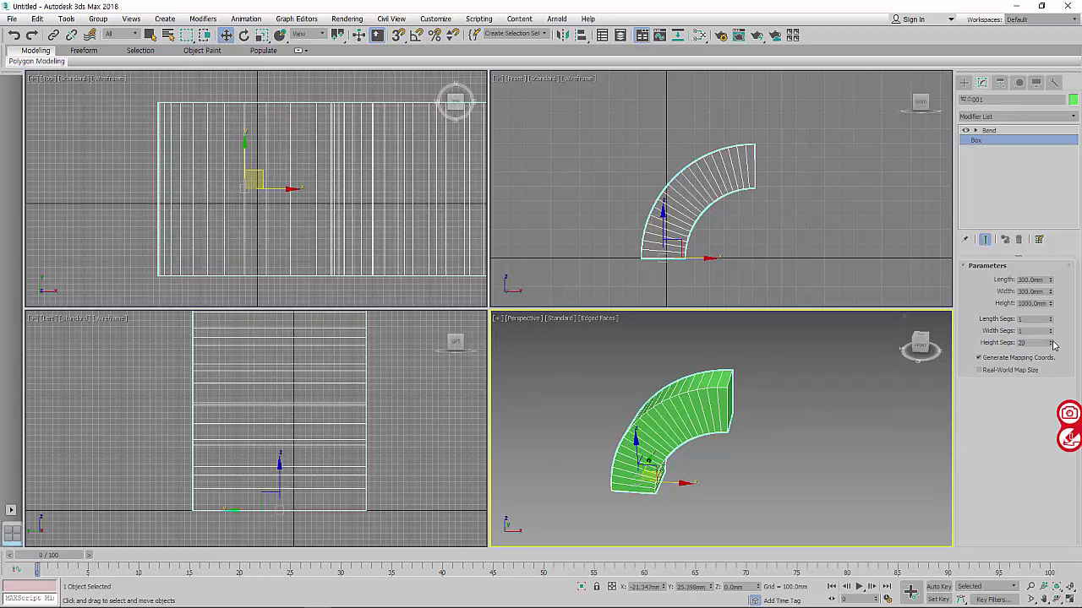
pyautogui.click(1052, 341)
pyautogui.click(1052, 340)
pyautogui.click(1052, 340)
pyautogui.click(1052, 341)
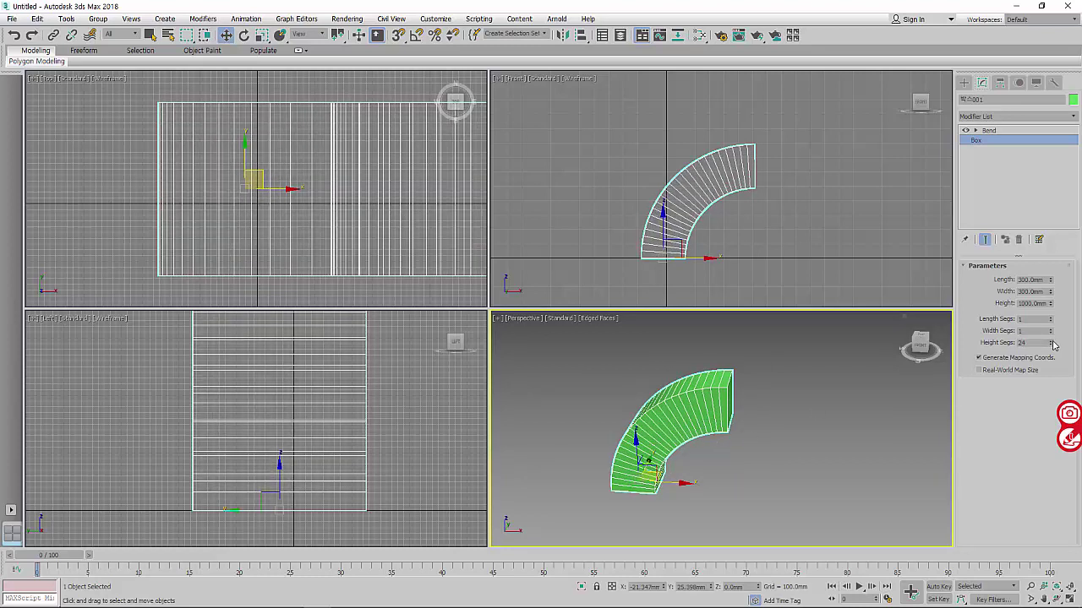
pyautogui.click(1052, 341)
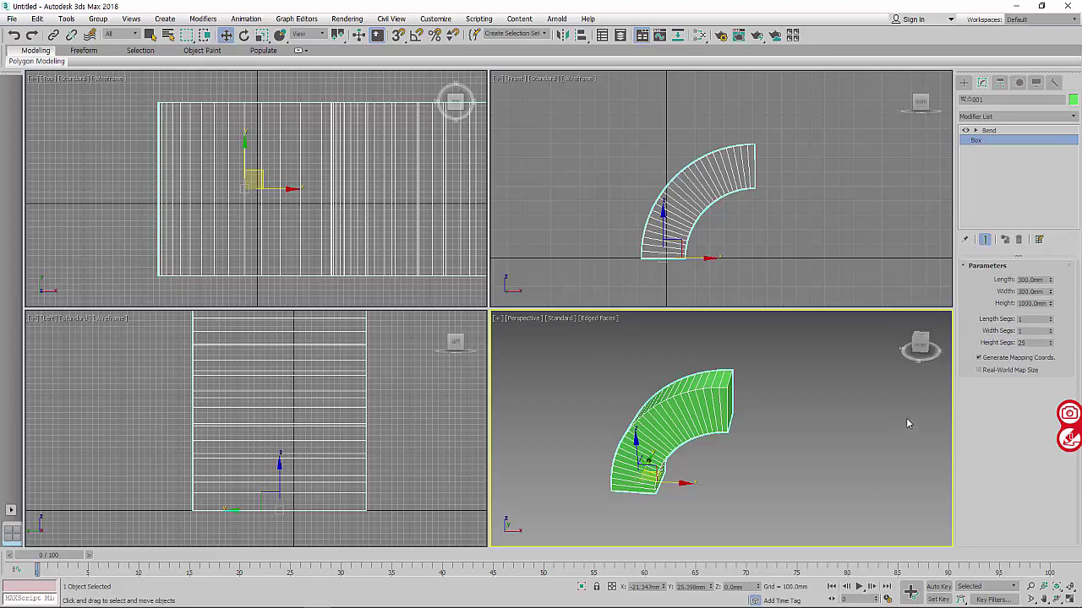
# Set the base box's height segments to 32 beneath the Bend modifier.
pyautogui.click(1051, 341)
pyautogui.click(1051, 340)
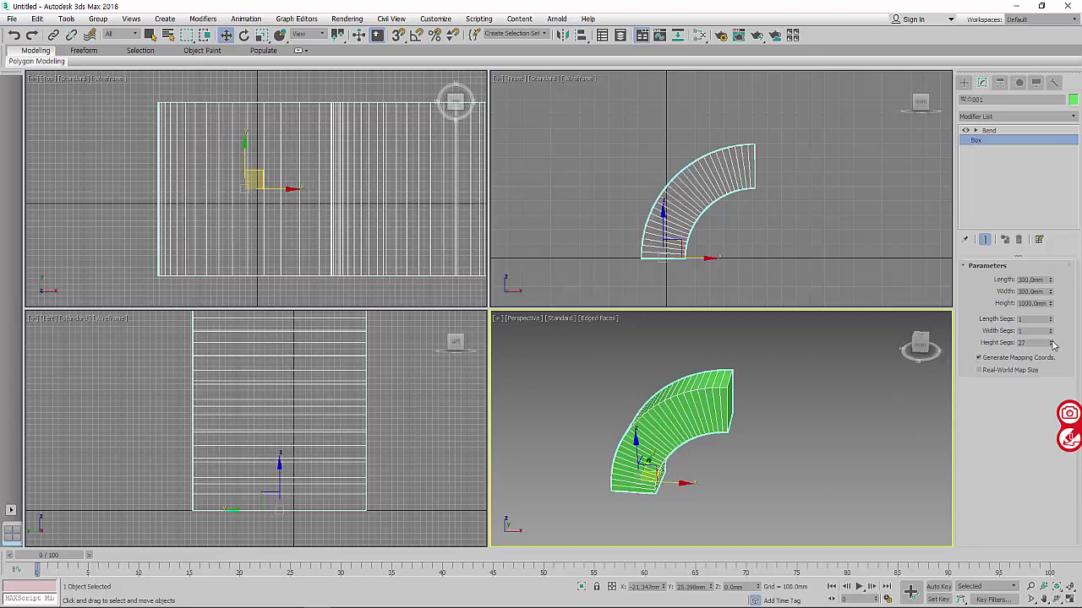
pyautogui.click(1051, 340)
pyautogui.click(1051, 341)
pyautogui.click(1051, 340)
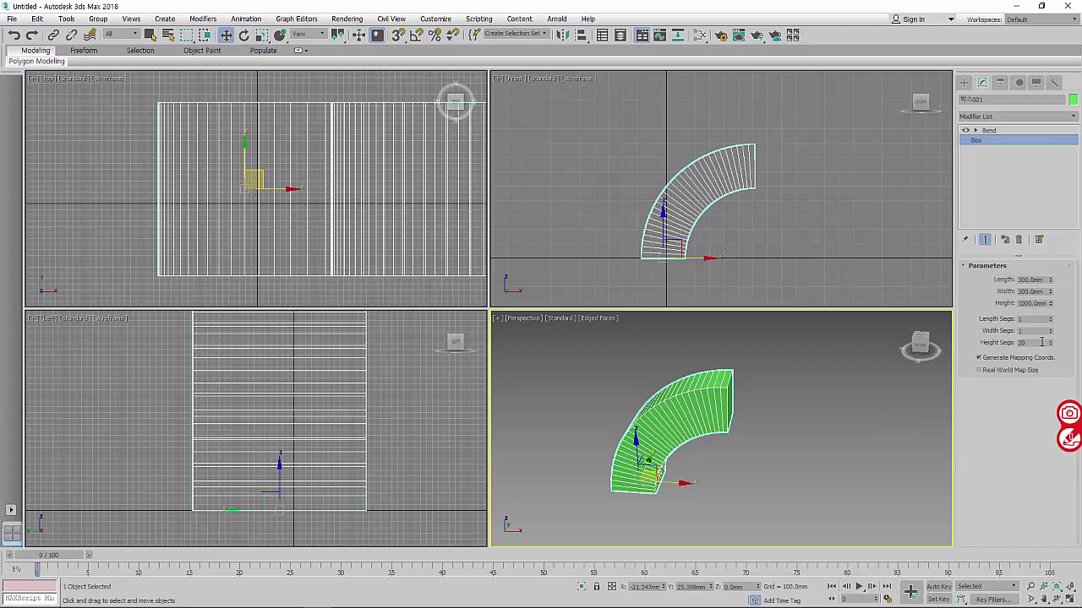
pyautogui.write('32')
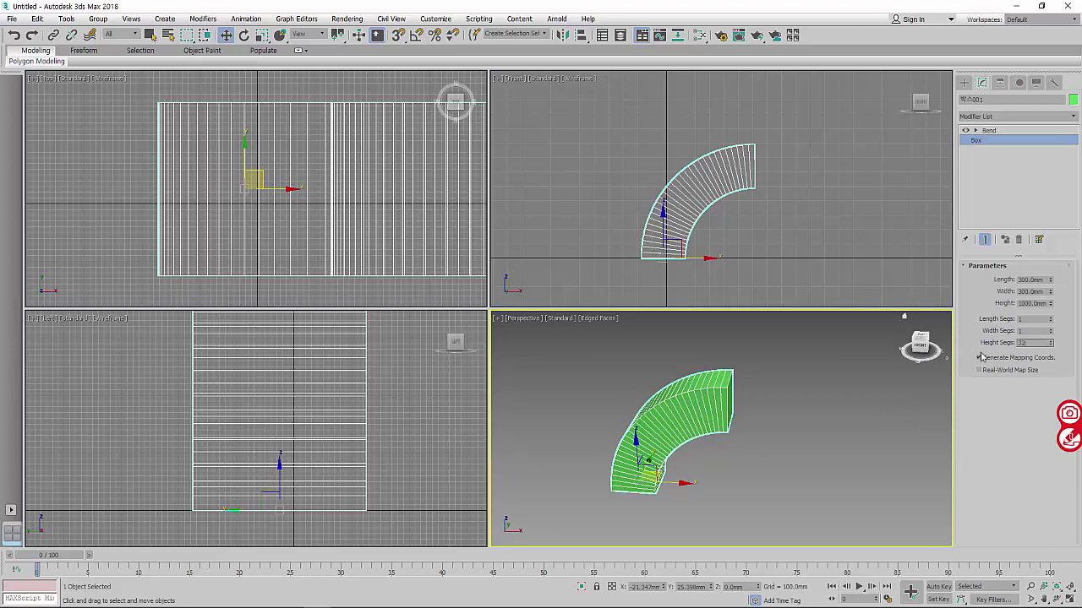
pyautogui.press('Return')
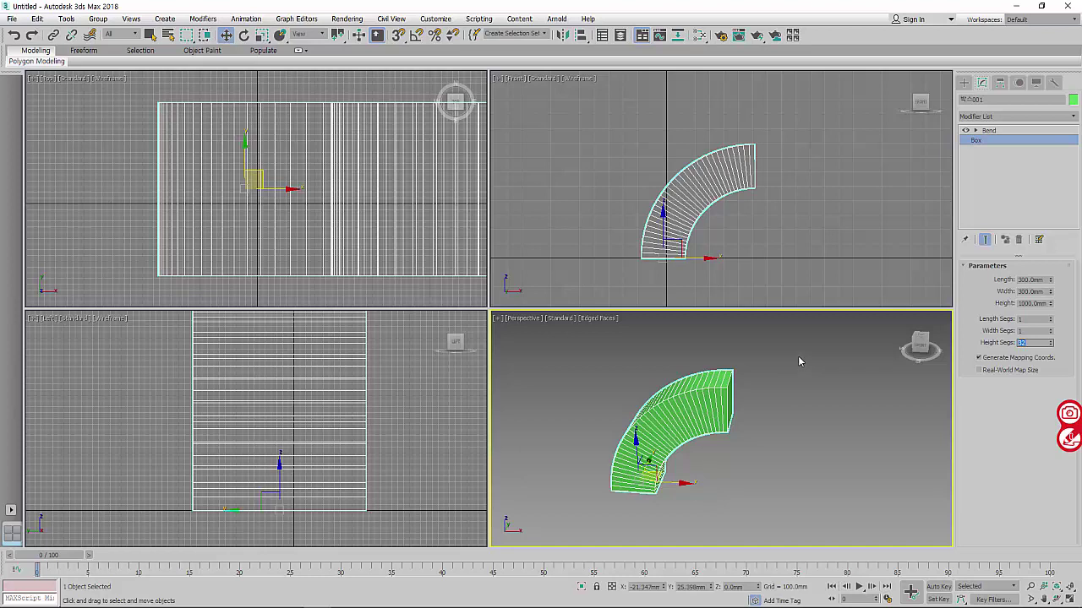
pyautogui.doubleClick(1034, 343)
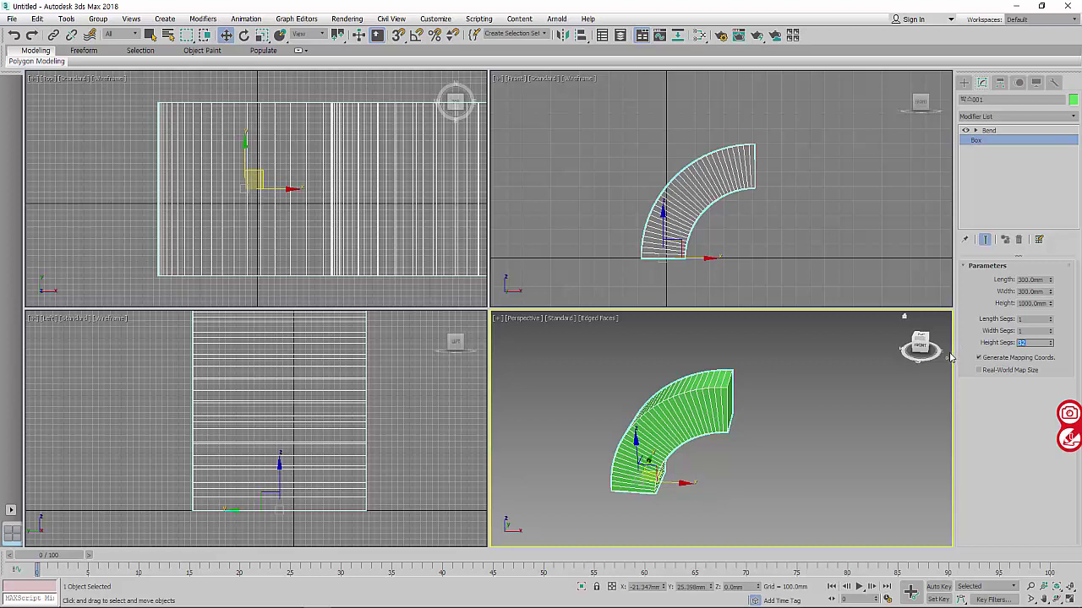
# Delete the Bend modifier from the box and reduce its height segments to 1.
pyautogui.moveTo(651, 246); pyautogui.dragTo(617, 248, button='middle')
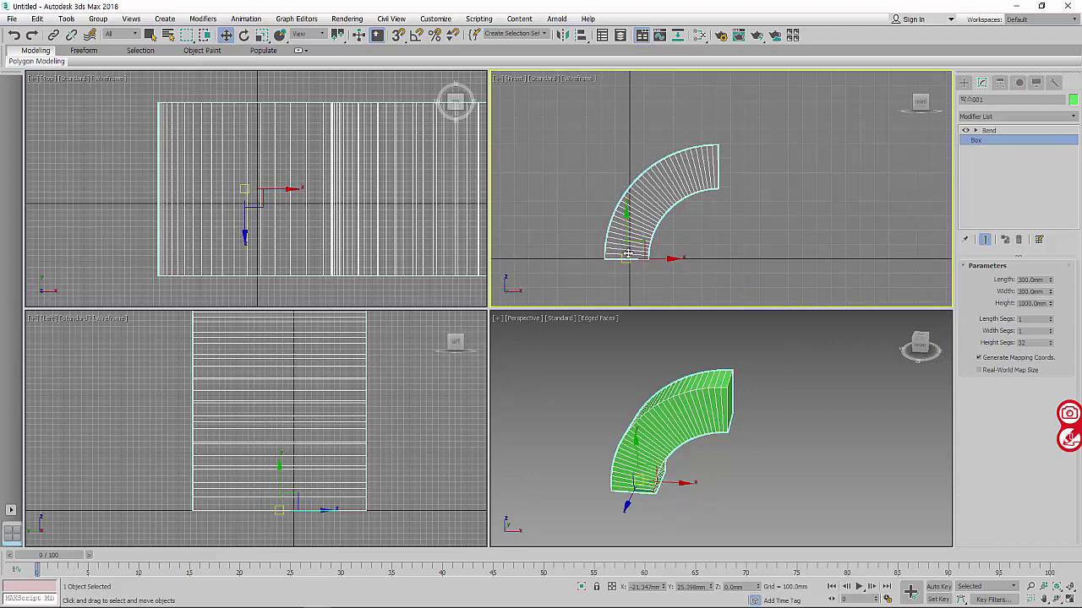
pyautogui.click(629, 252)
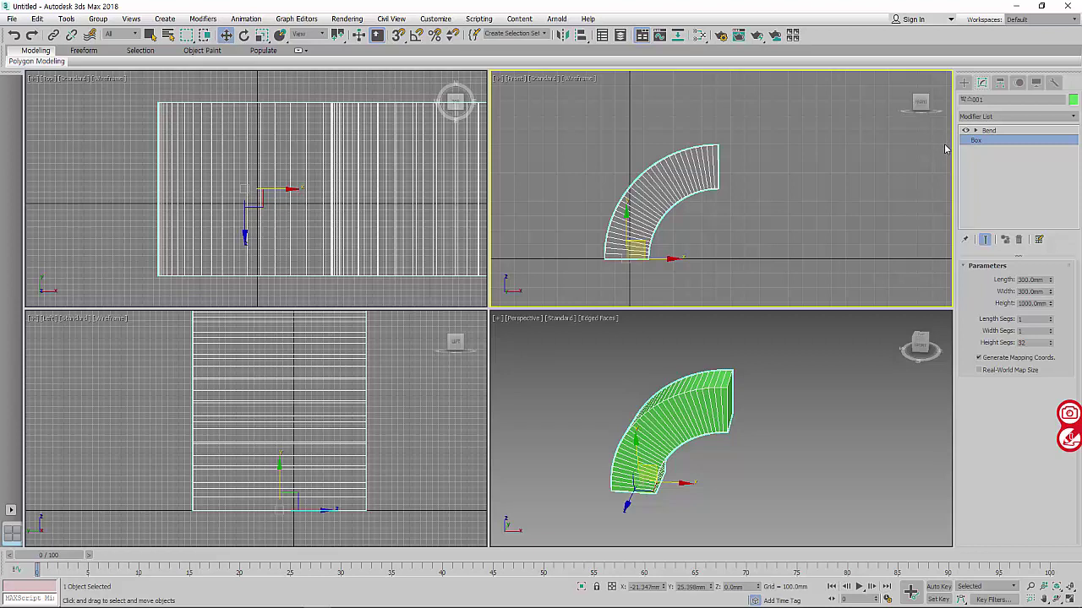
pyautogui.click(1001, 131)
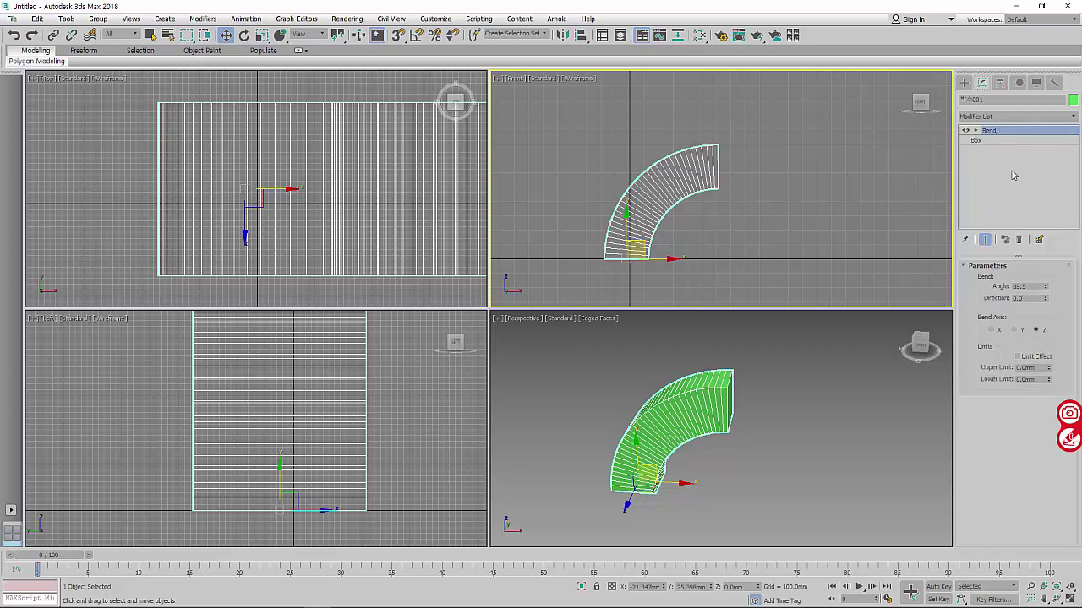
pyautogui.click(1018, 240)
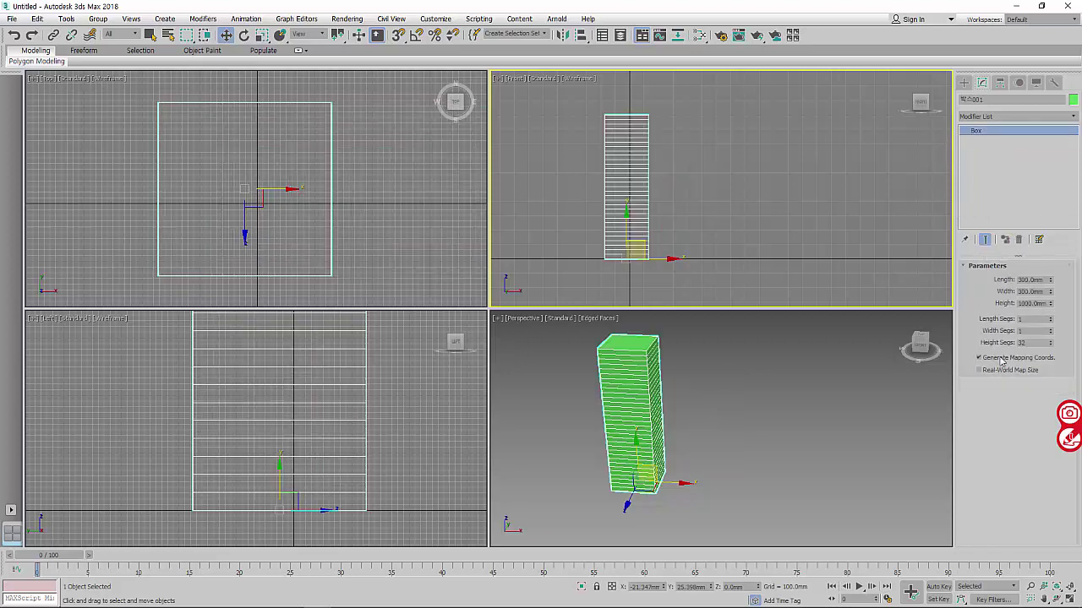
pyautogui.moveTo(1052, 345); pyautogui.dragTo(1046, 412)
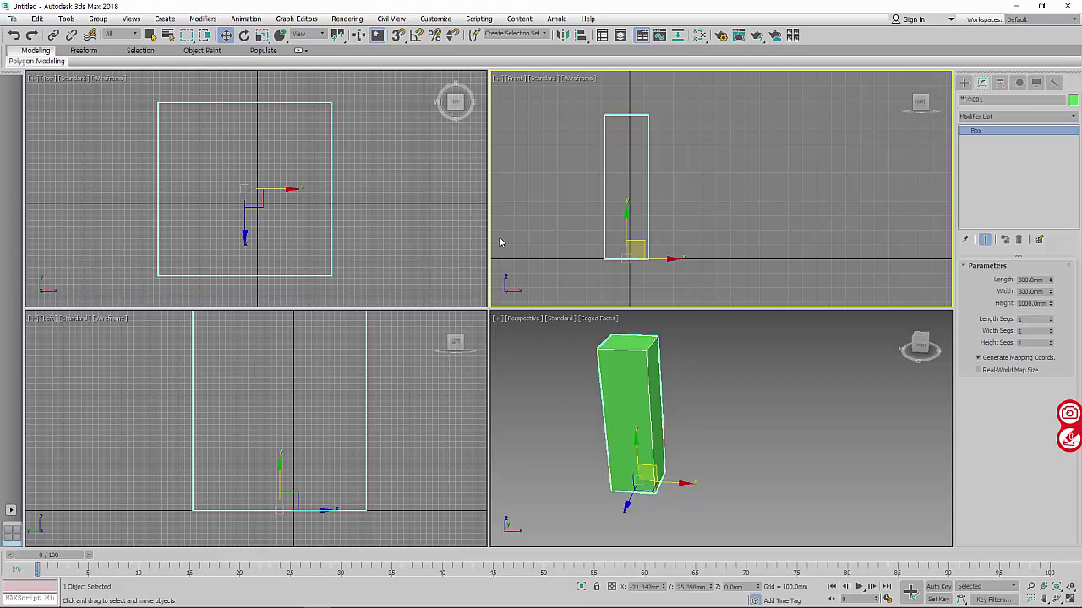
# Set the box's length segments to 4, width segments to 4 and height segments to 5.
pyautogui.moveTo(329, 219); pyautogui.dragTo(357, 211, button='middle')
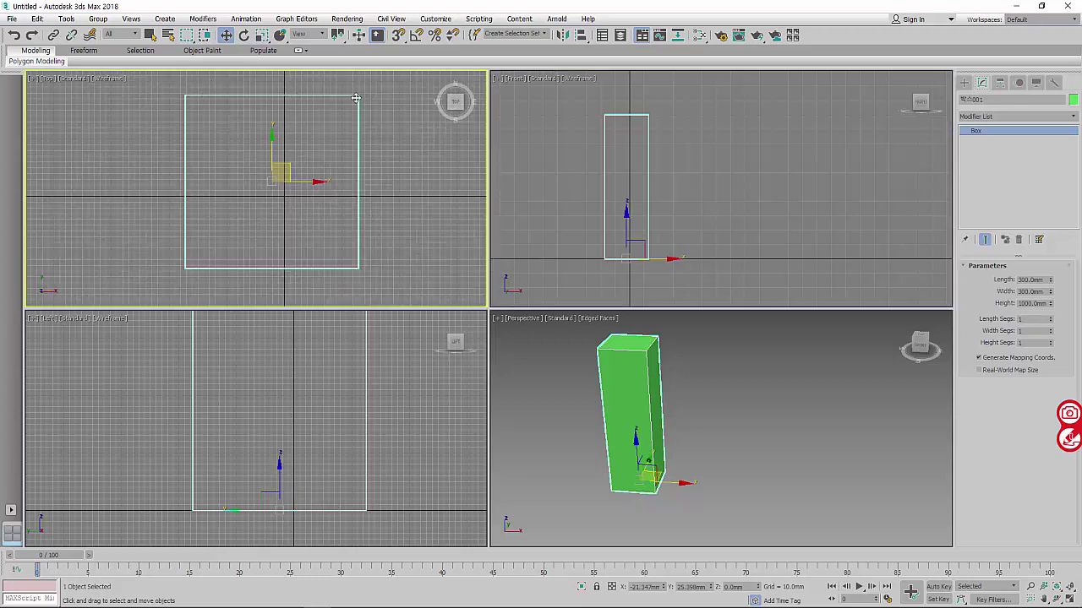
pyautogui.click(1050, 319)
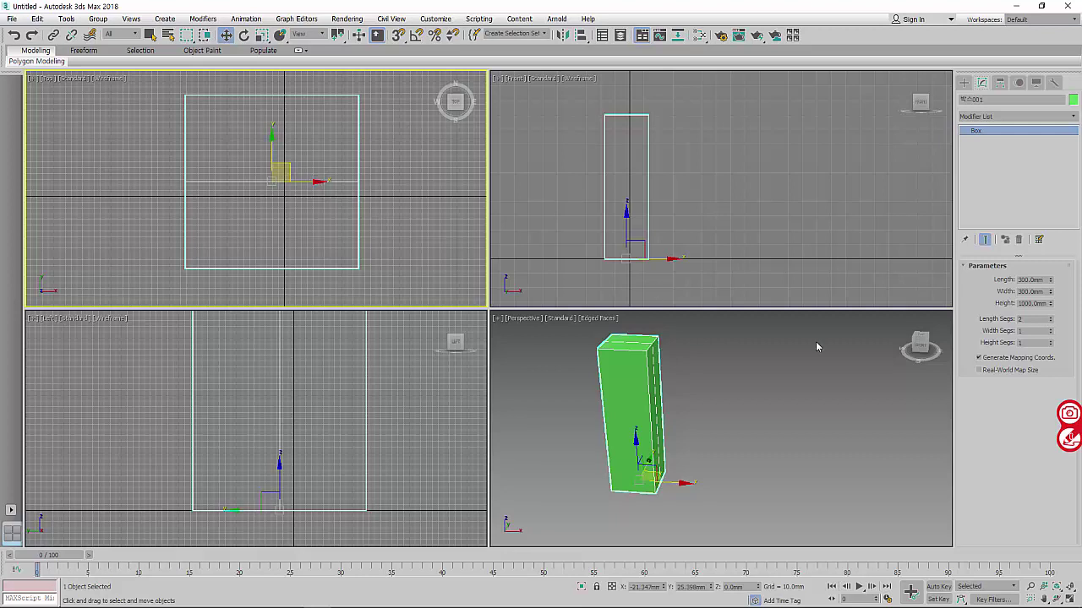
pyautogui.click(1051, 319)
pyautogui.click(1051, 319)
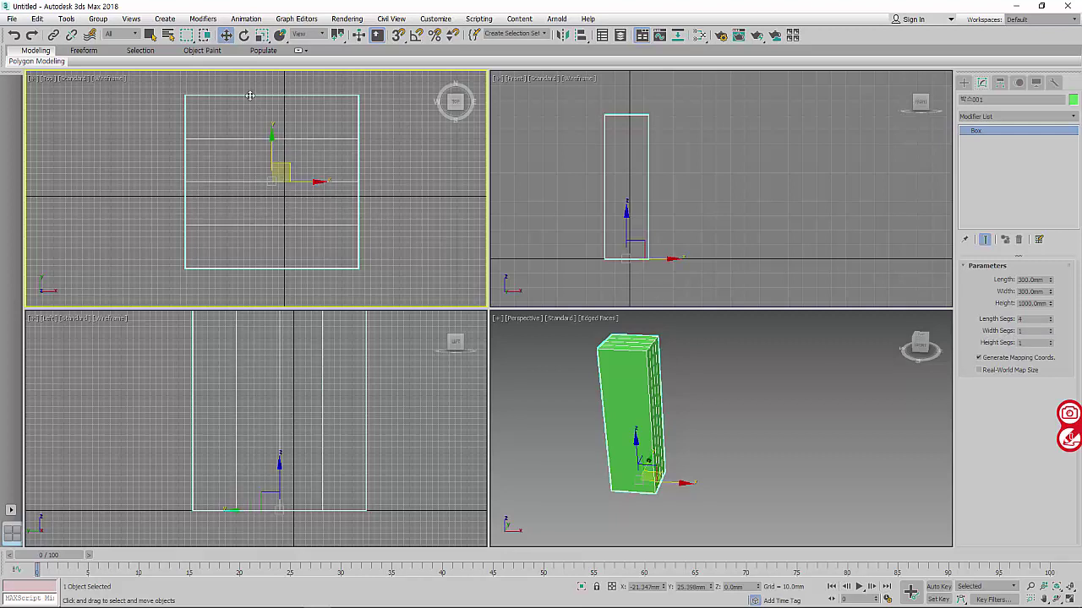
pyautogui.click(1051, 330)
pyautogui.click(1051, 330)
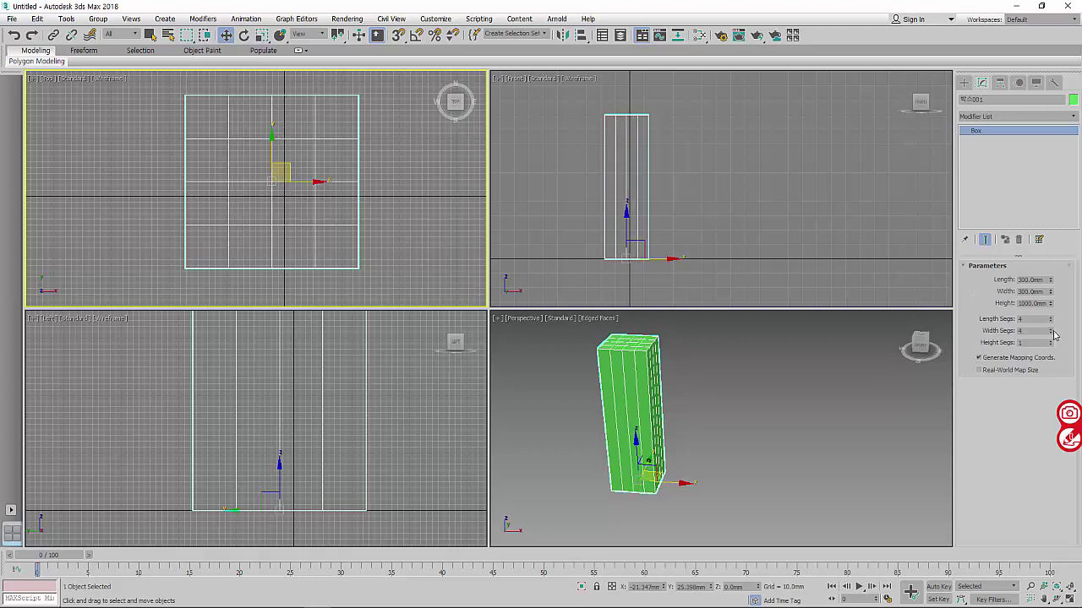
pyautogui.click(1051, 341)
pyautogui.click(1051, 342)
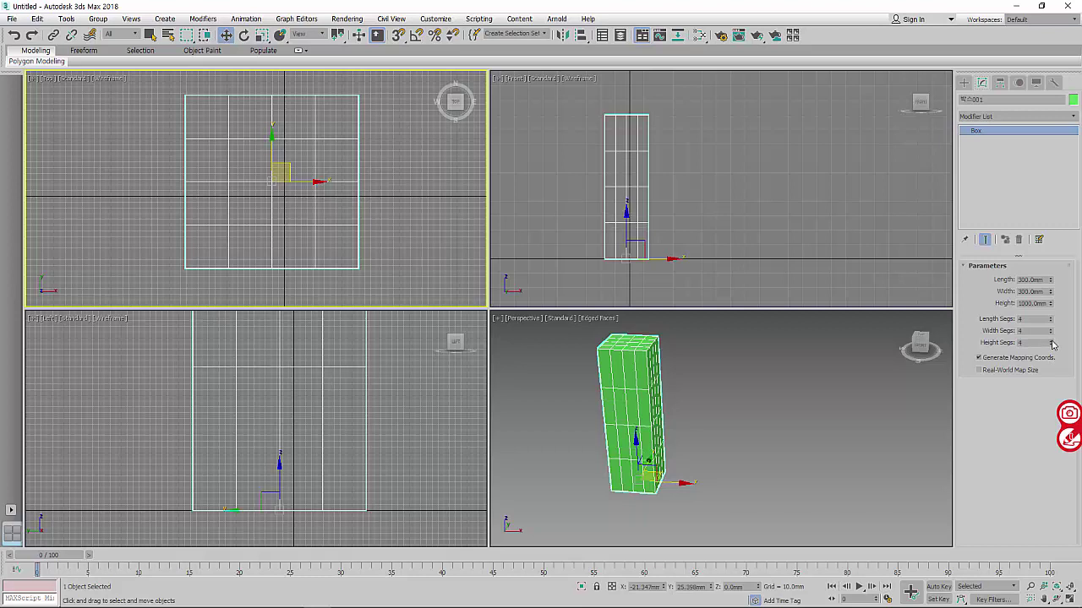
pyautogui.click(1051, 341)
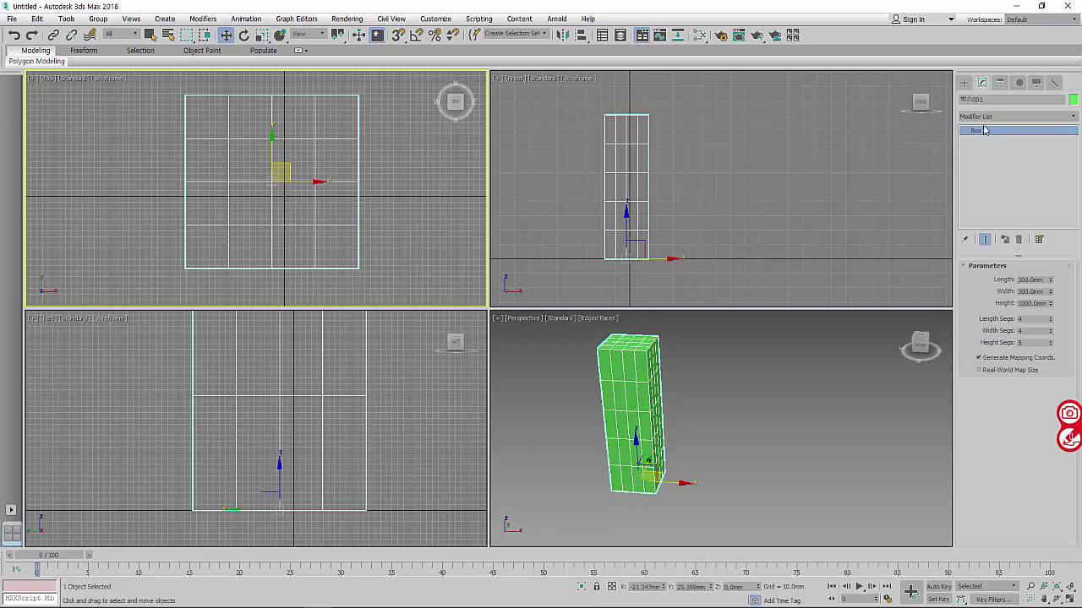
pyautogui.click(966, 84)
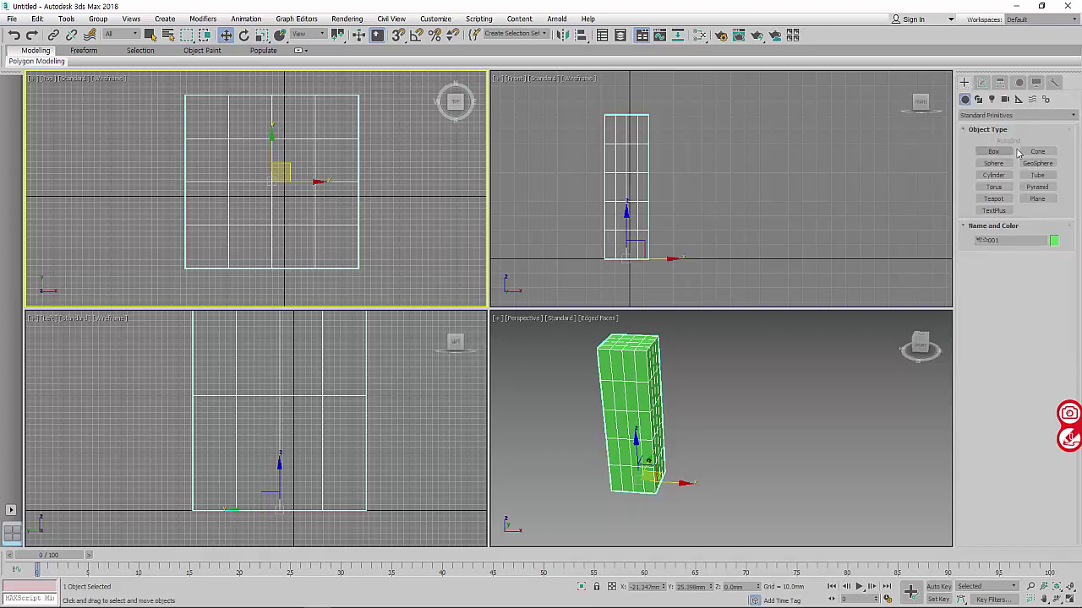
pyautogui.scroll(-5, 275, 177)
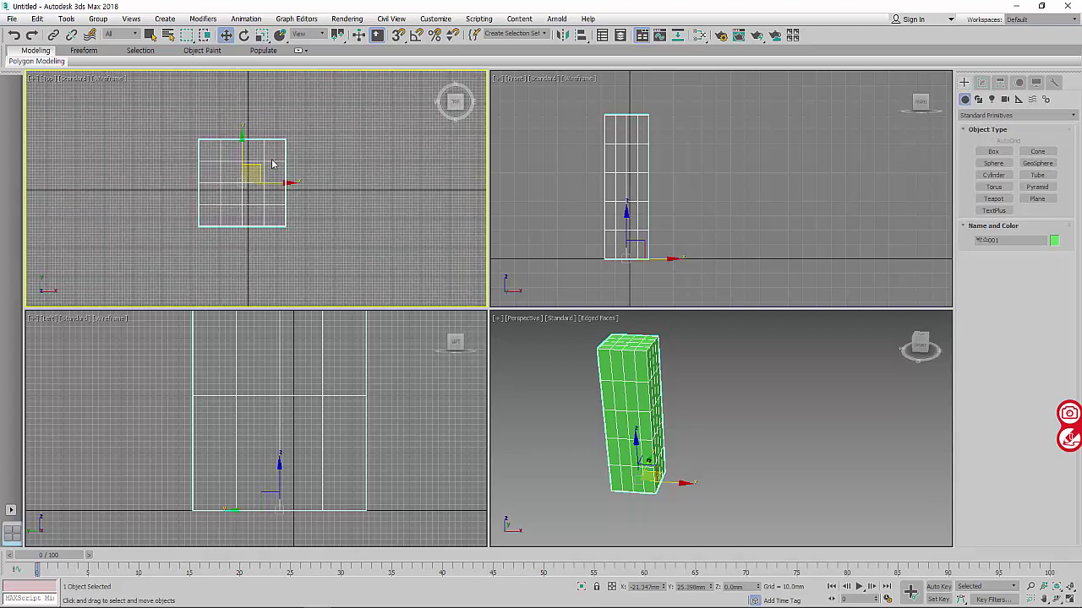
pyautogui.press('g')
pyautogui.press('g')
pyautogui.moveTo(335, 184); pyautogui.dragTo(270, 178, button='middle')
pyautogui.moveTo(383, 199)
pyautogui.mouseDown(button='middle')
pyautogui.moveTo(386, 215)
pyautogui.moveTo(392, 204)
pyautogui.mouseUp(button='middle')
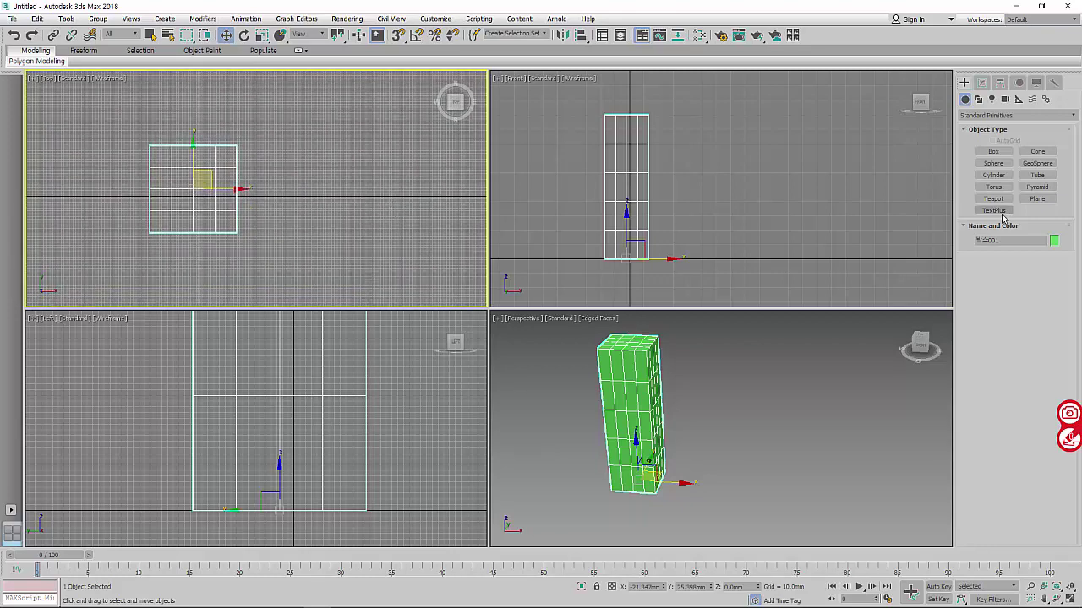
pyautogui.click(981, 82)
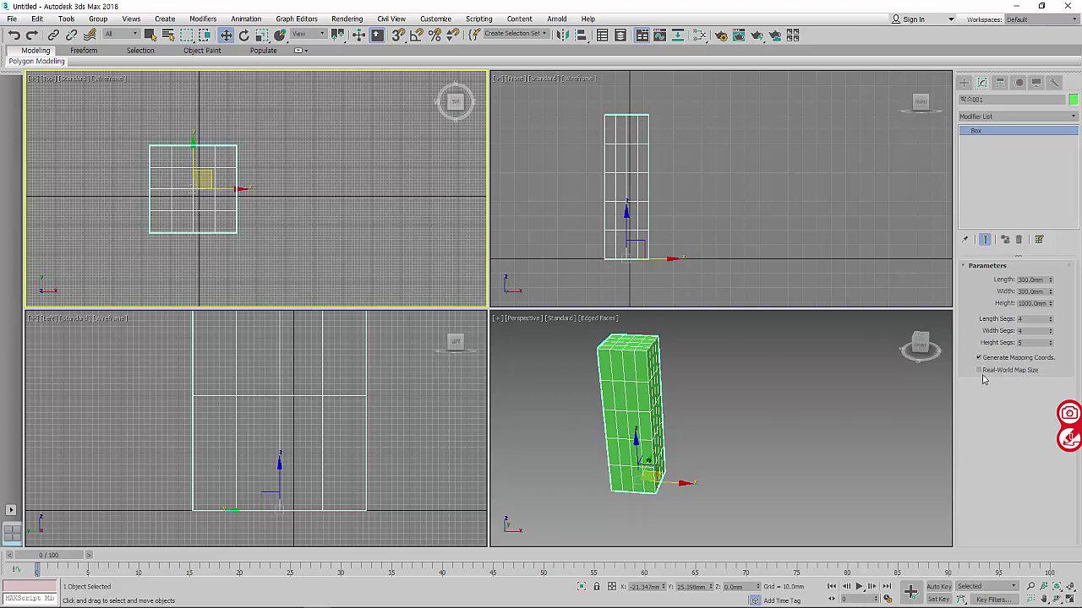
# Switch to the Palette blackboard and erase all the existing handwritten notes.
pyautogui.click(1069, 438)
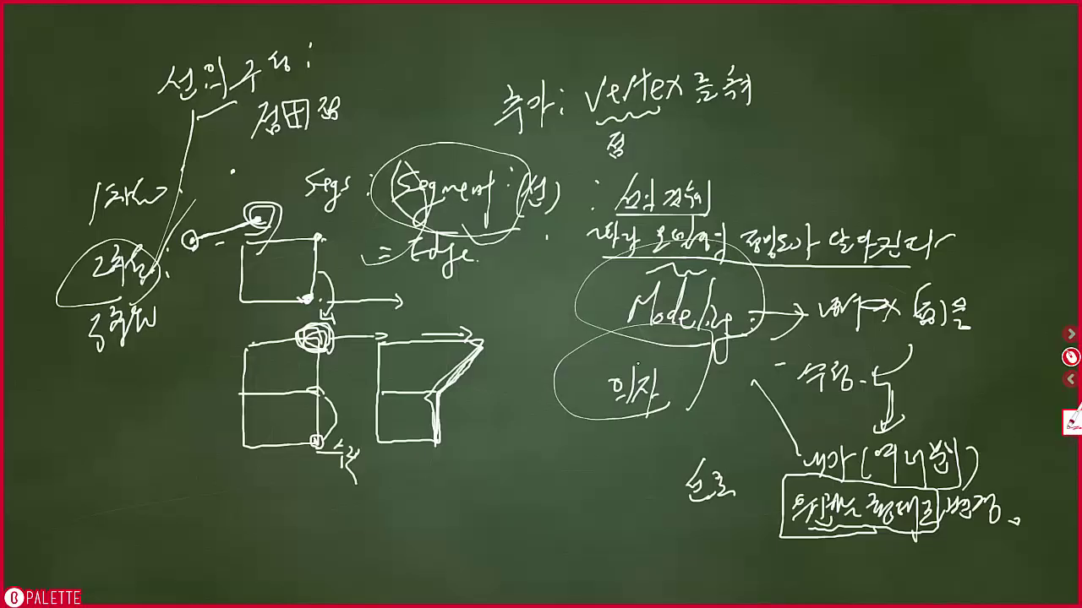
pyautogui.rightClick(496, 331)
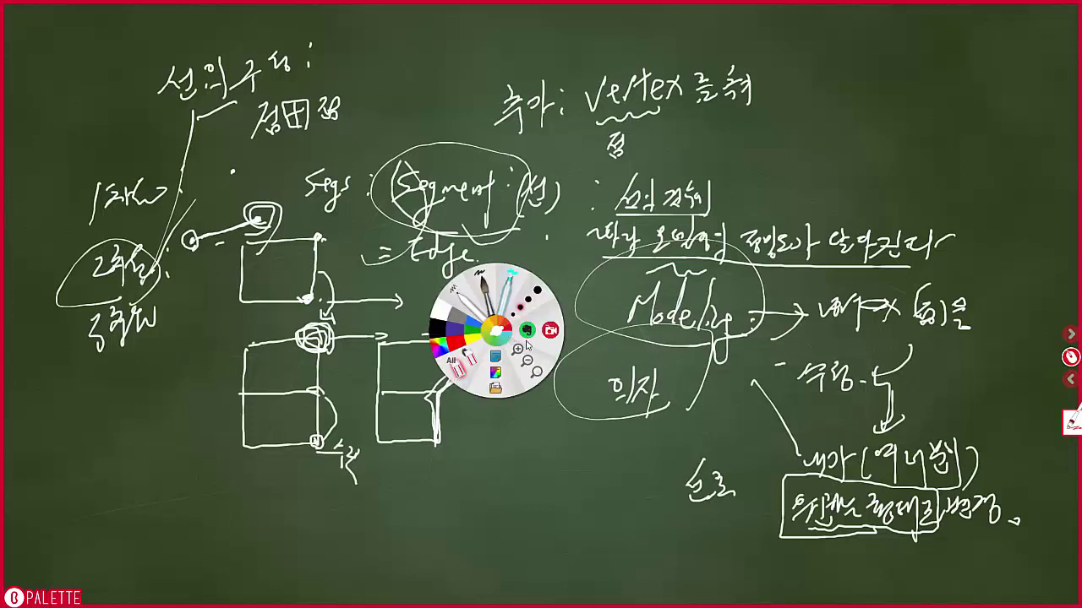
pyautogui.click(453, 372)
pyautogui.click(578, 327)
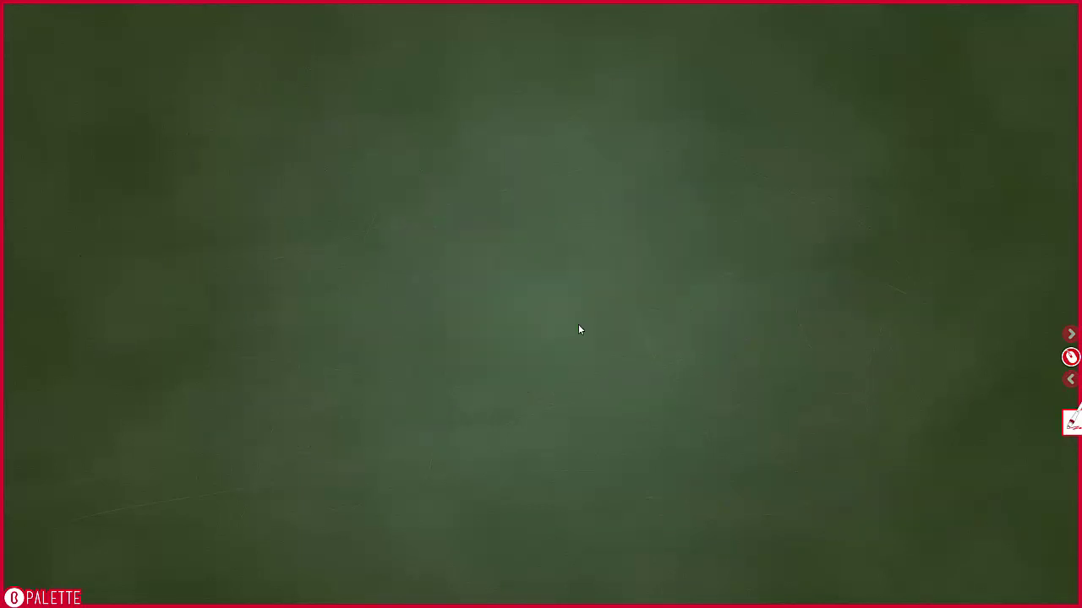
# Handwrite "Generate Mapping" in white as the start of a heading on the upper part of the blank blackboard.
pyautogui.moveTo(572, 350); pyautogui.dragTo(581, 357)
pyautogui.moveTo(353, 141)
pyautogui.mouseDown()
pyautogui.moveTo(313, 198)
pyautogui.moveTo(351, 180)
pyautogui.mouseUp()
pyautogui.moveTo(341, 181)
pyautogui.mouseDown()
pyautogui.moveTo(338, 206)
pyautogui.moveTo(425, 192)
pyautogui.mouseUp()
pyautogui.moveTo(419, 156)
pyautogui.mouseDown()
pyautogui.moveTo(420, 211)
pyautogui.moveTo(445, 203)
pyautogui.mouseUp()
pyautogui.moveTo(481, 161)
pyautogui.mouseDown()
pyautogui.moveTo(479, 193)
pyautogui.moveTo(505, 194)
pyautogui.moveTo(510, 240)
pyautogui.moveTo(533, 195)
pyautogui.moveTo(566, 222)
pyautogui.moveTo(554, 240)
pyautogui.mouseUp()
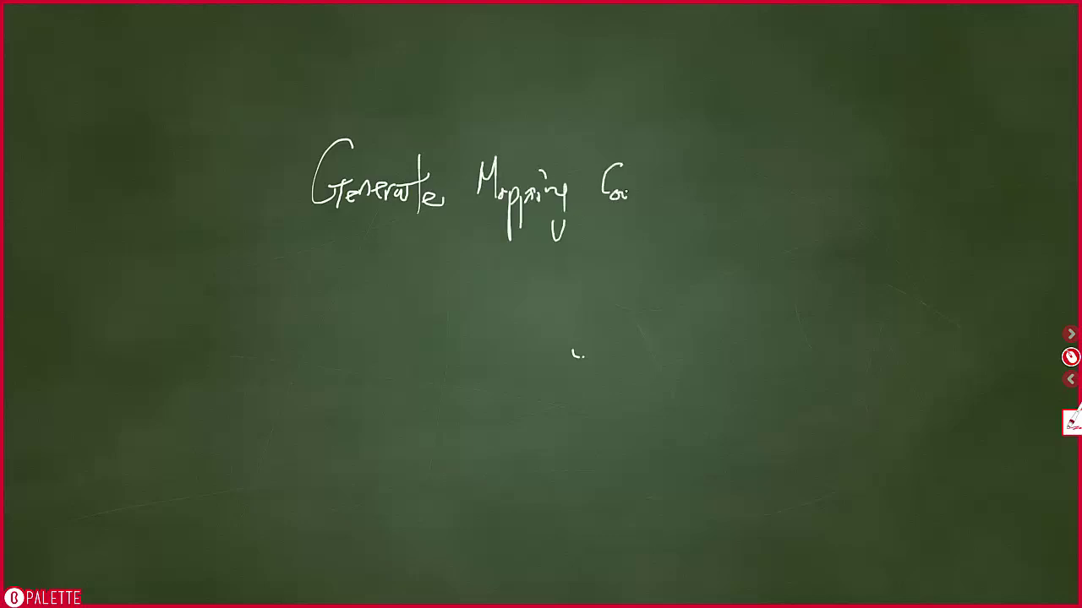